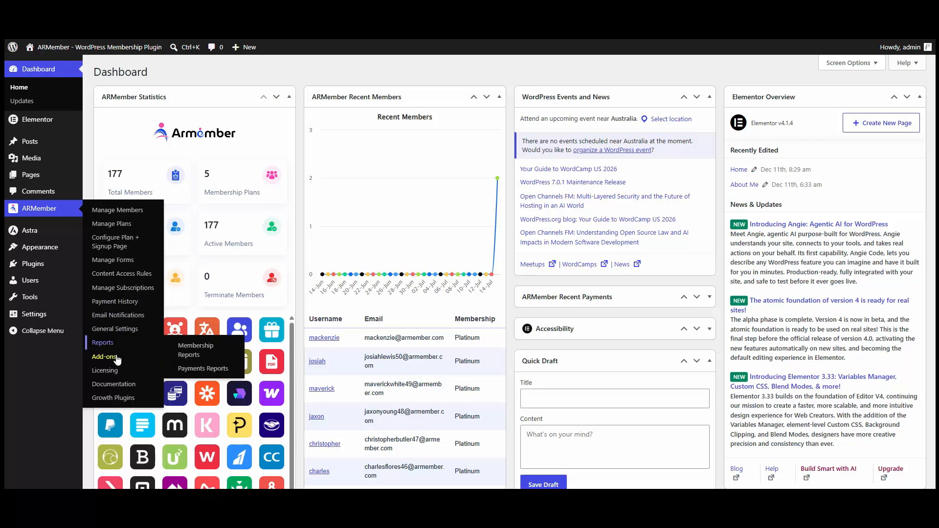
- Find the Digital Download extension among the ARMember add-ons and activate it
{"action": "left_click", "coordinate": [117, 360]}
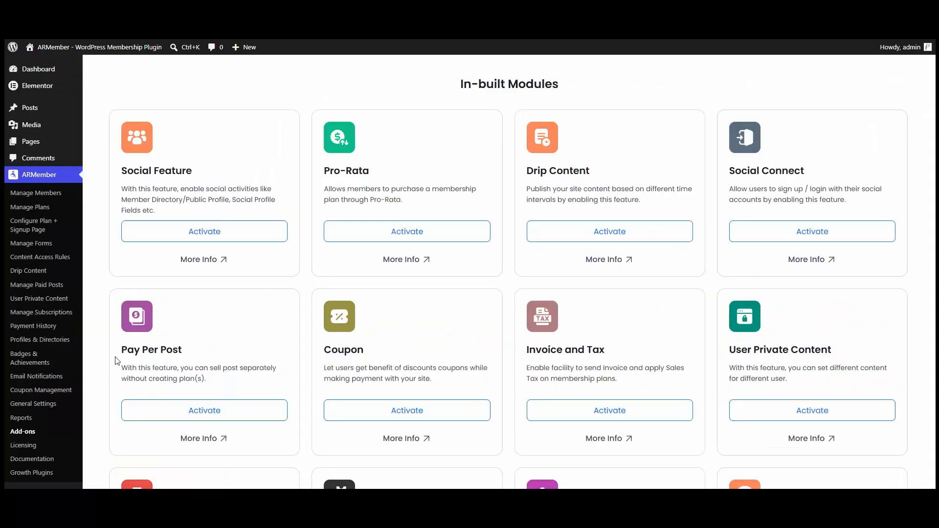
{"action": "scroll", "coordinate": [531, 152], "scroll_direction": "down", "scroll_amount": 20}
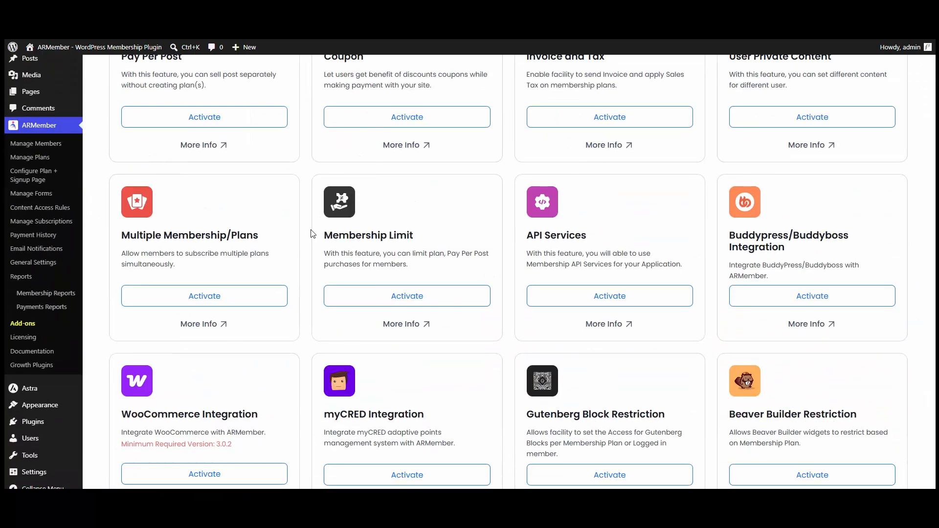
{"action": "scroll", "coordinate": [288, 321], "scroll_direction": "down", "scroll_amount": 15}
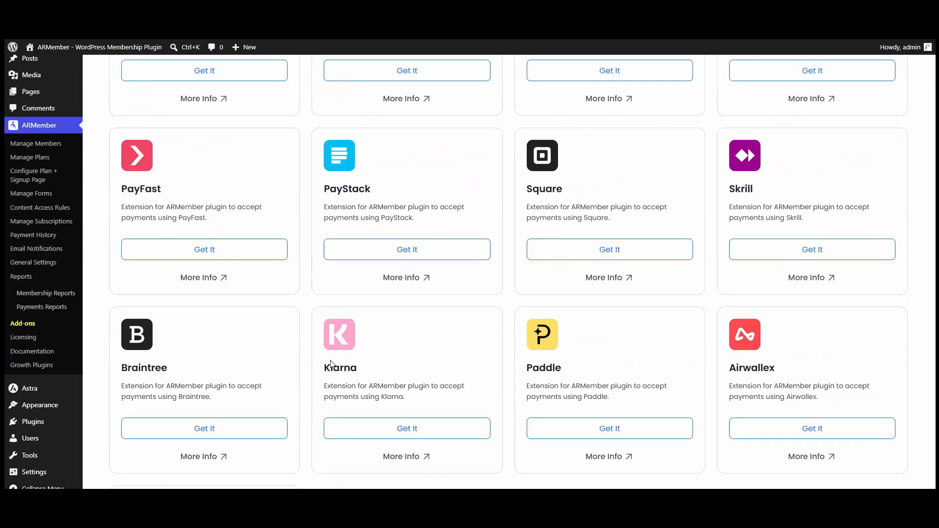
{"action": "scroll", "coordinate": [469, 352], "scroll_direction": "up", "scroll_amount": 13}
{"action": "scroll", "coordinate": [543, 356], "scroll_direction": "up", "scroll_amount": 10}
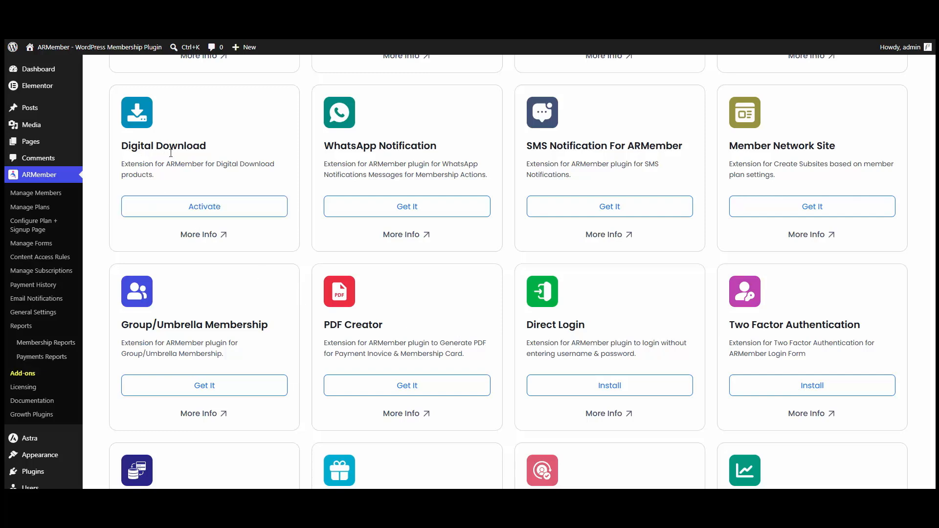
{"action": "left_click", "coordinate": [204, 210]}
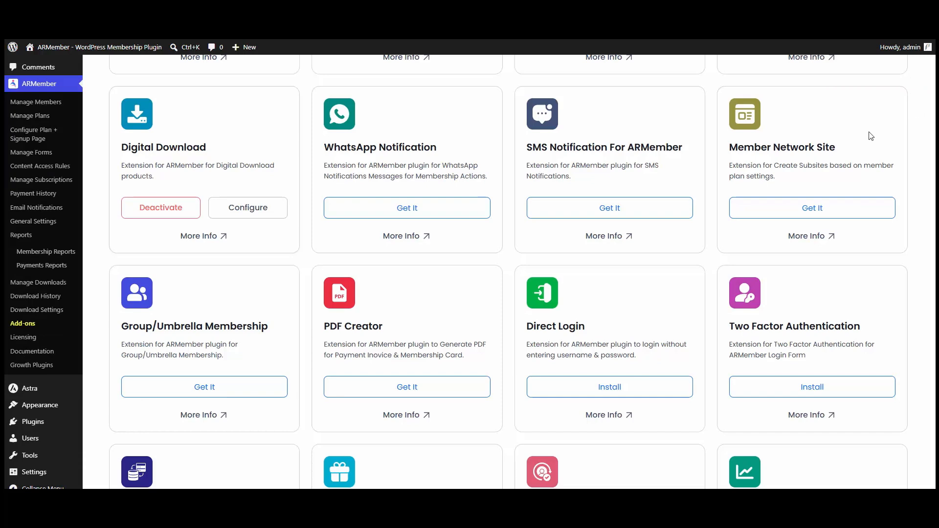
- Start a new item in the download manager and examine its name, description, Upload File and Use External URL options
{"action": "left_click", "coordinate": [40, 287]}
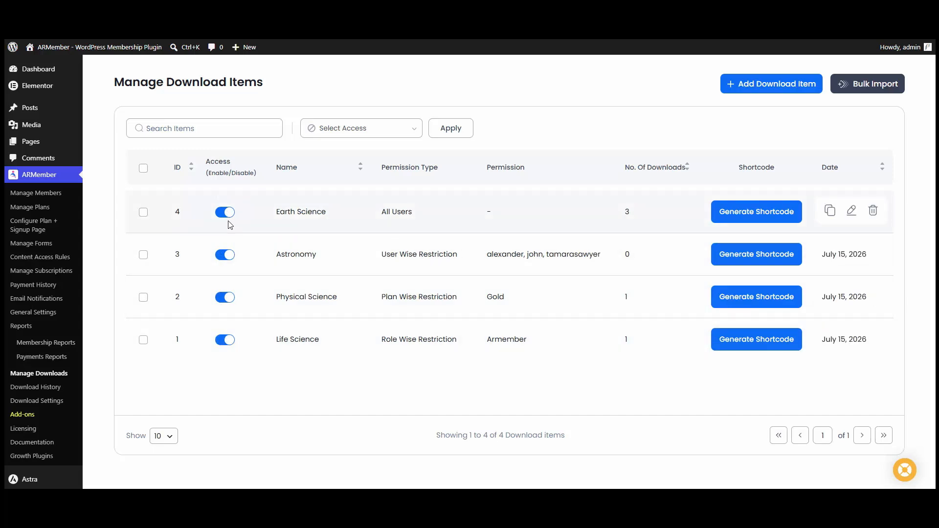
{"action": "left_click", "coordinate": [757, 88]}
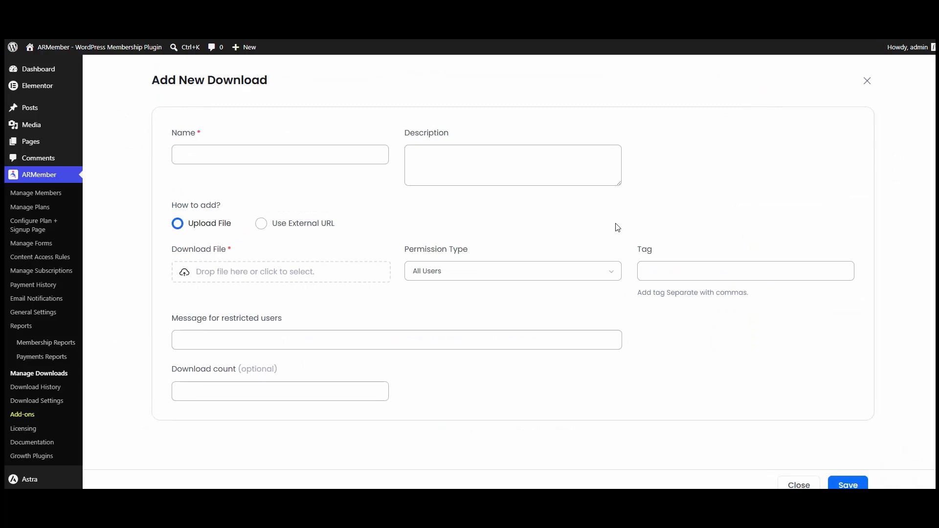
{"action": "left_click", "coordinate": [292, 146]}
{"action": "left_click", "coordinate": [453, 159]}
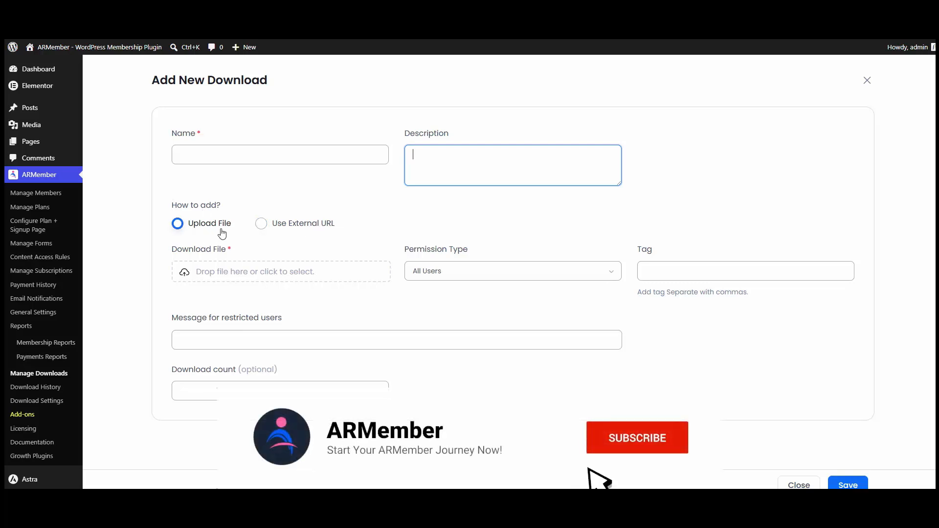
{"action": "left_click", "coordinate": [291, 230]}
{"action": "left_click", "coordinate": [233, 270]}
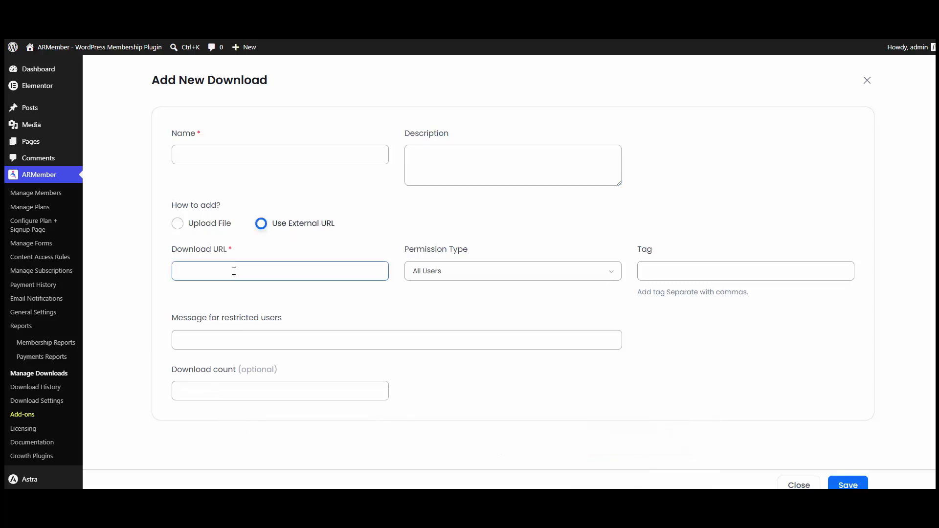
{"action": "left_click", "coordinate": [205, 224]}
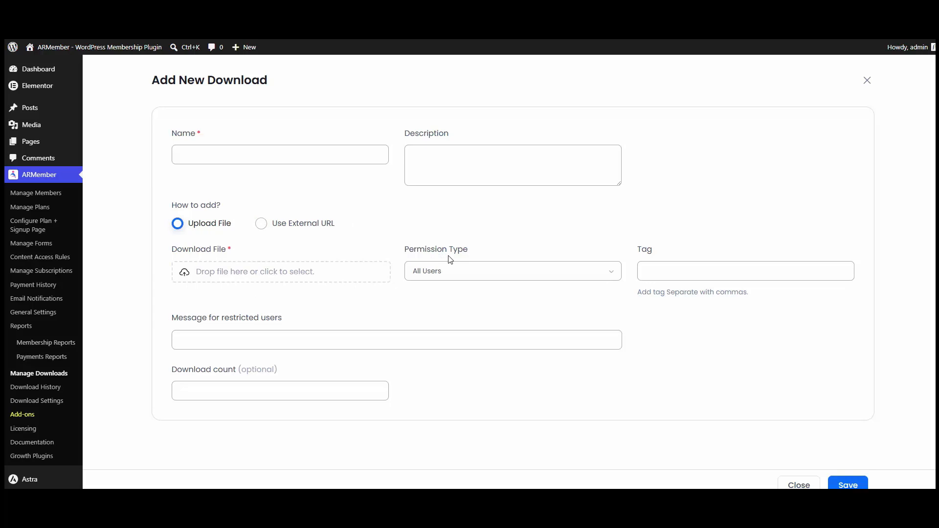
- Examine the new download's permission types, tag, restricted-user message and download count fields, and close the form without saving
{"action": "left_click", "coordinate": [474, 272]}
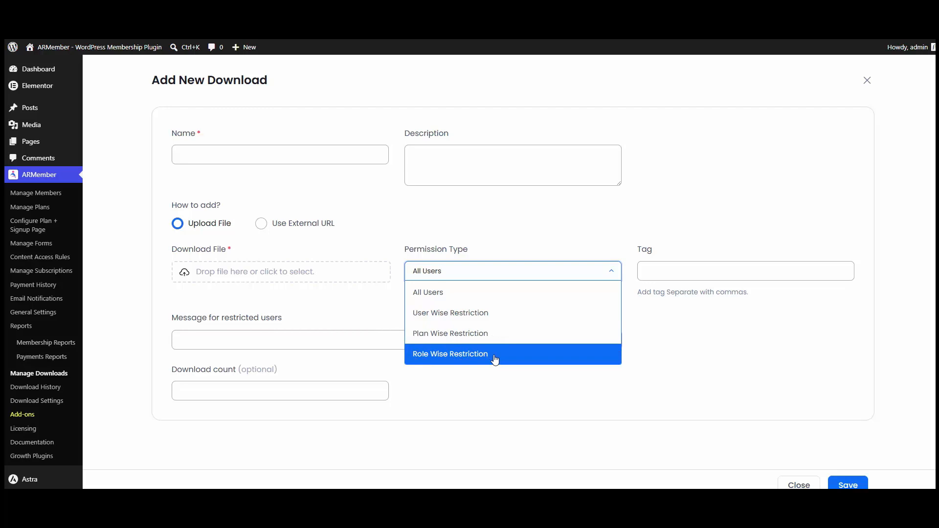
{"action": "left_click", "coordinate": [592, 243]}
{"action": "left_click", "coordinate": [654, 272]}
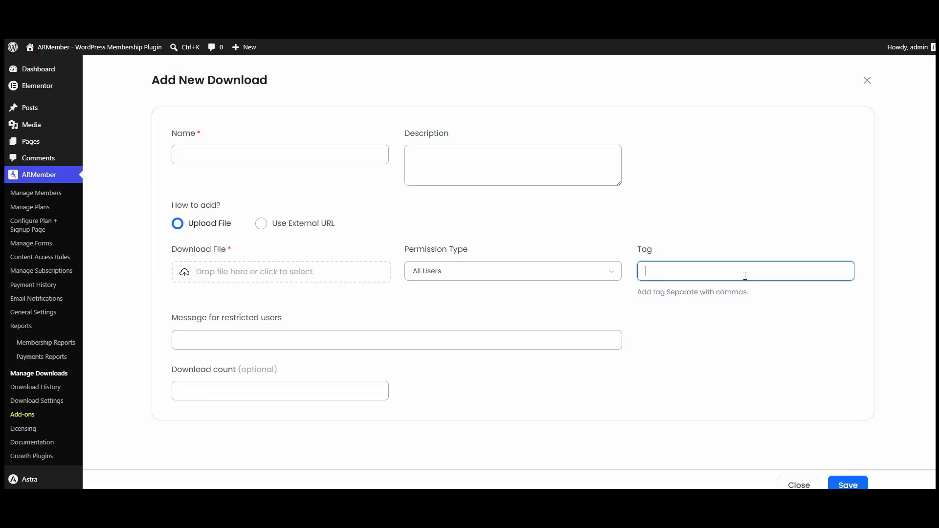
{"action": "left_click", "coordinate": [249, 344]}
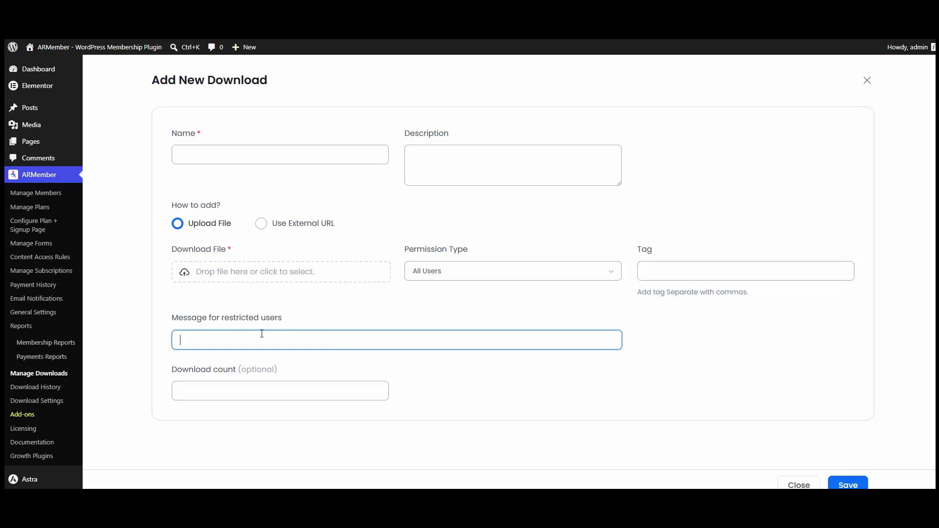
{"action": "left_click", "coordinate": [232, 387]}
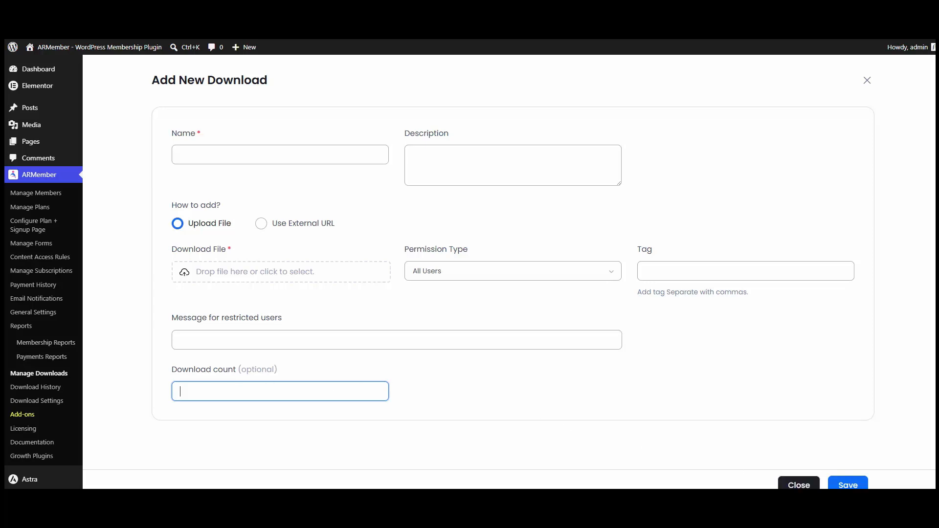
{"action": "left_click", "coordinate": [795, 483]}
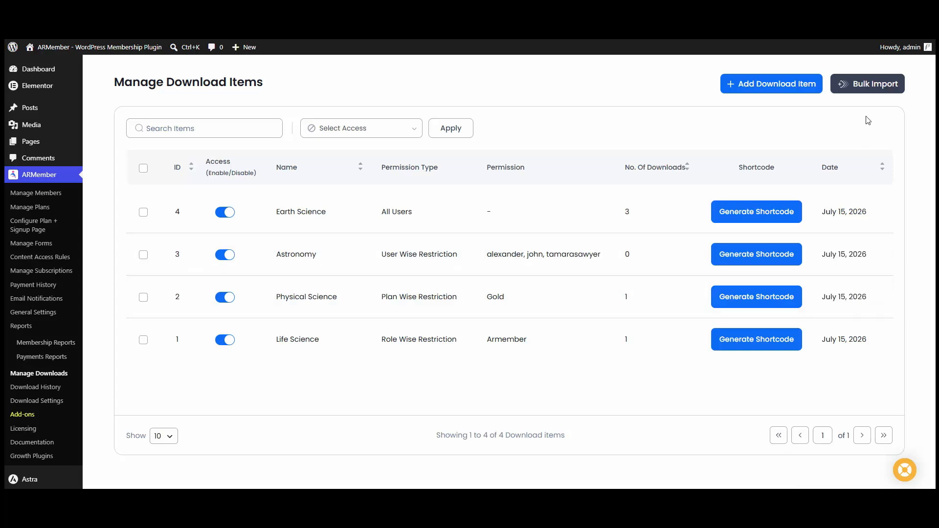
- Examine the file upload and permission type options for bulk importing download items, and close the dialog without importing
{"action": "left_click", "coordinate": [871, 90]}
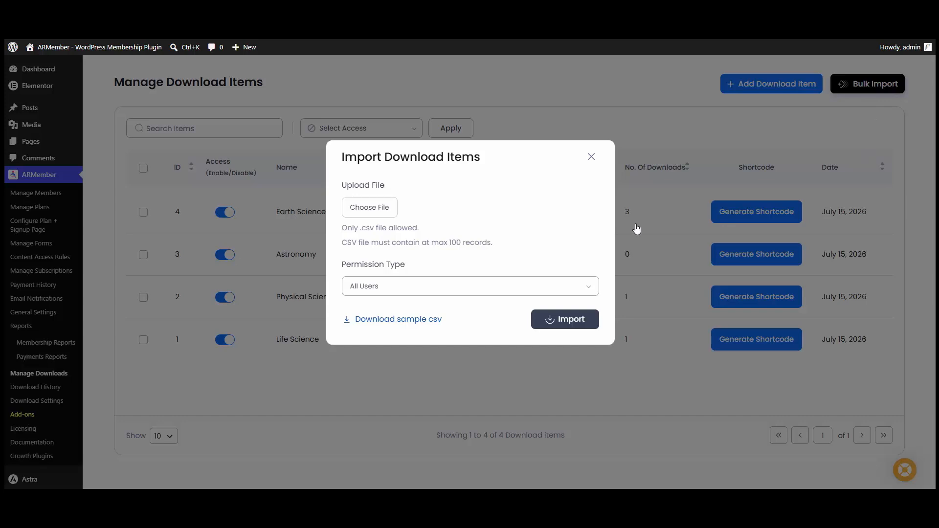
{"action": "left_click", "coordinate": [374, 211]}
{"action": "left_click", "coordinate": [435, 289]}
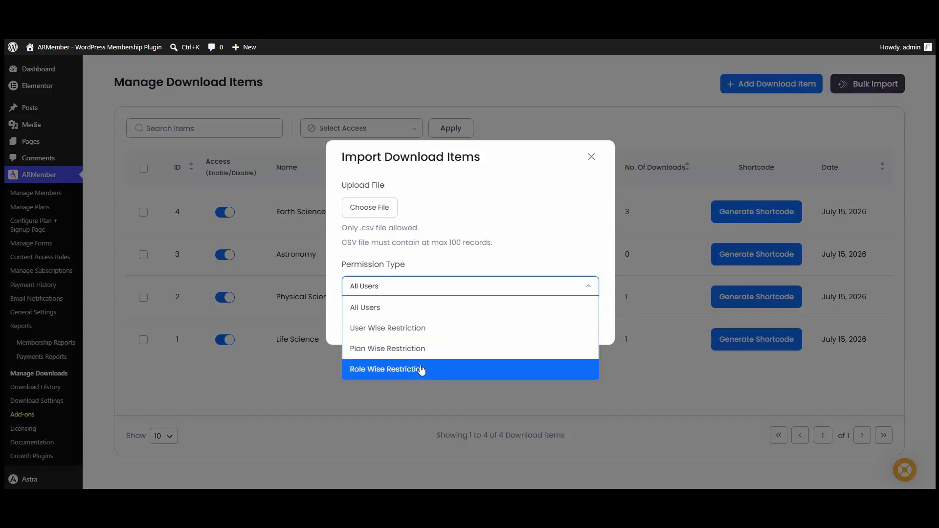
{"action": "left_click", "coordinate": [472, 269]}
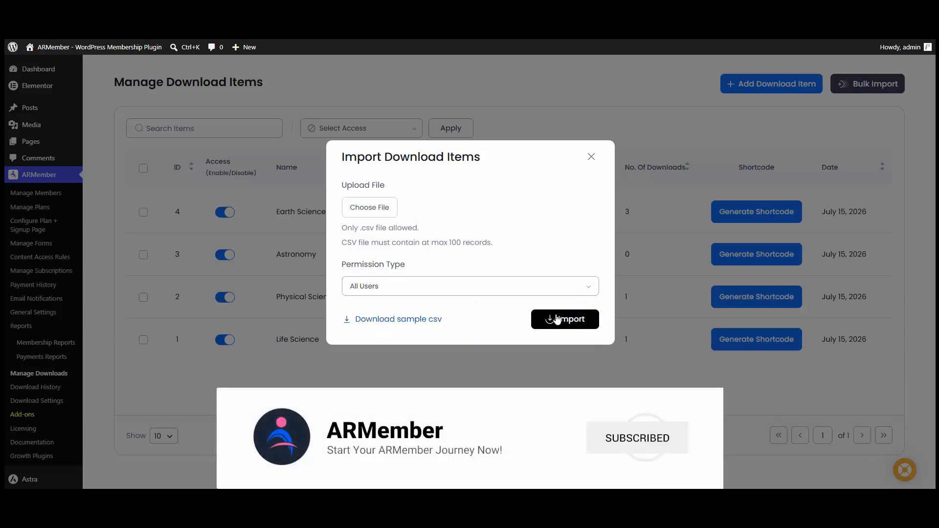
{"action": "left_click", "coordinate": [591, 157]}
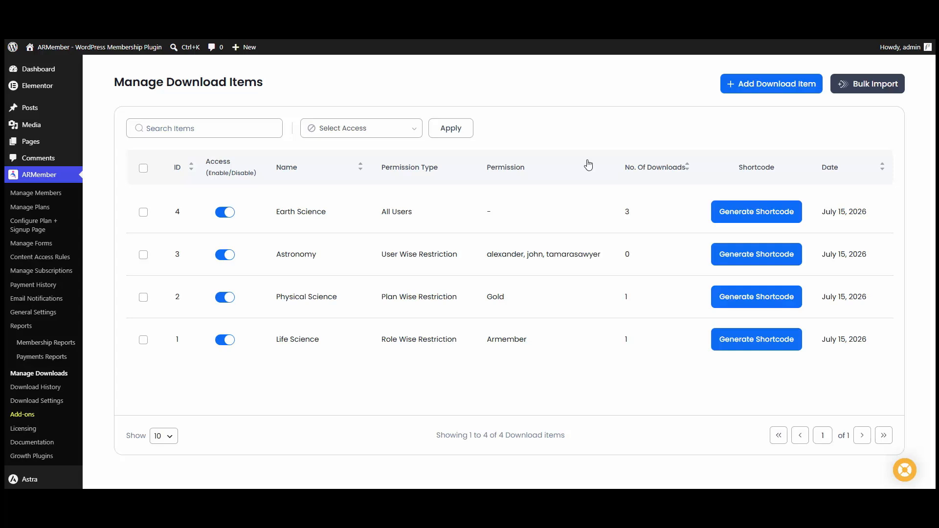
- View the delete confirmation for the Earth Science download item and cancel it
{"action": "mouse_move", "coordinate": [454, 205]}
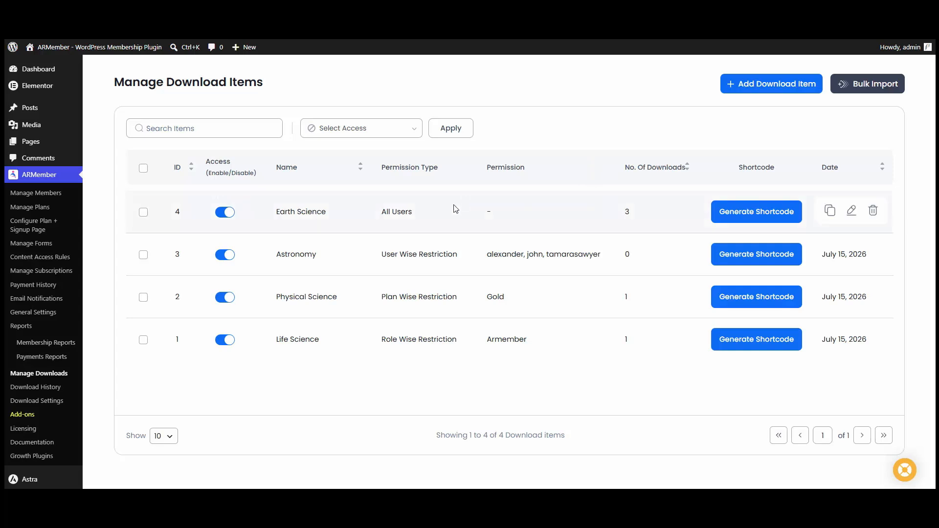
{"action": "left_click", "coordinate": [870, 212]}
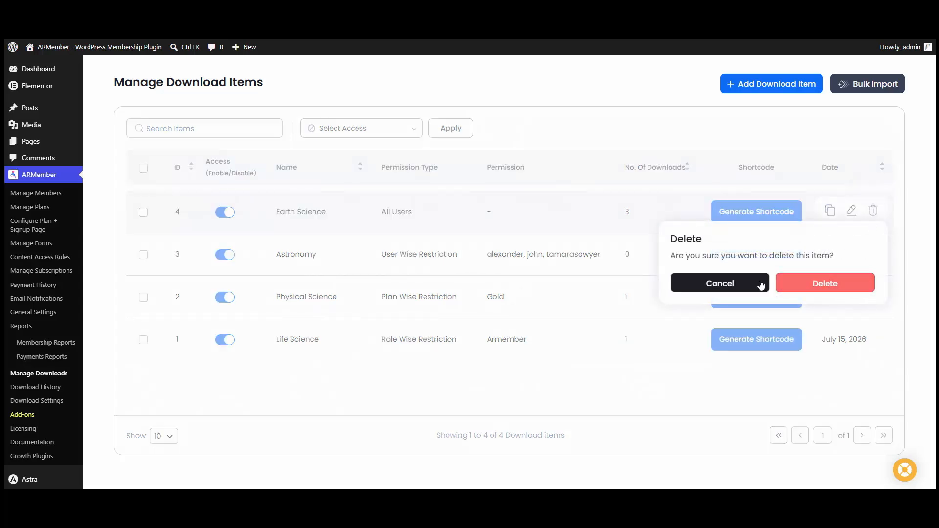
{"action": "left_click", "coordinate": [761, 284]}
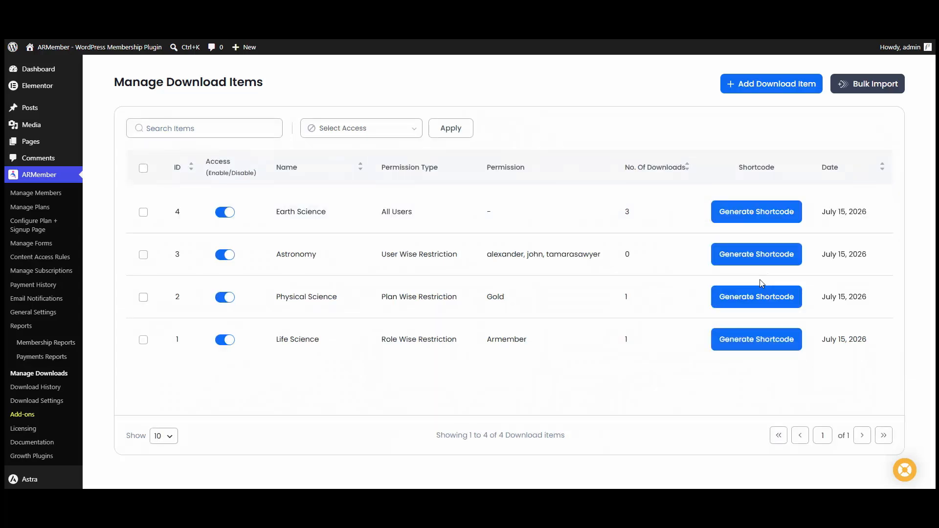
- Generate a Link type shortcode for the Earth Science download item with the default display options and close the dialog
{"action": "left_click", "coordinate": [757, 214]}
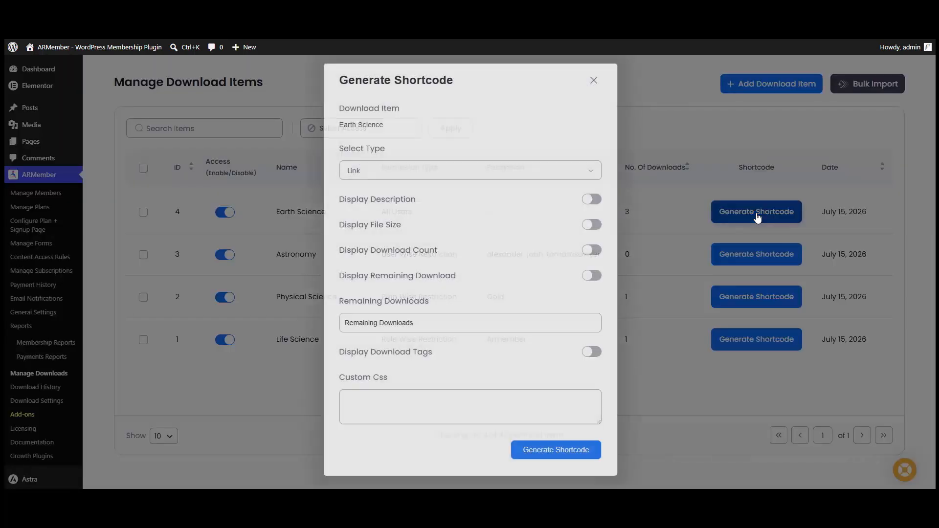
{"action": "left_click", "coordinate": [405, 177]}
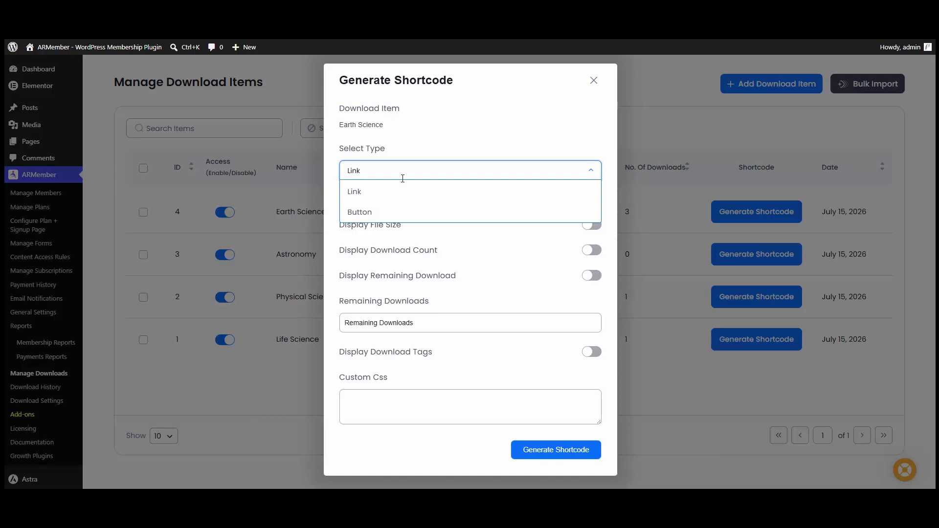
{"action": "left_click", "coordinate": [438, 154]}
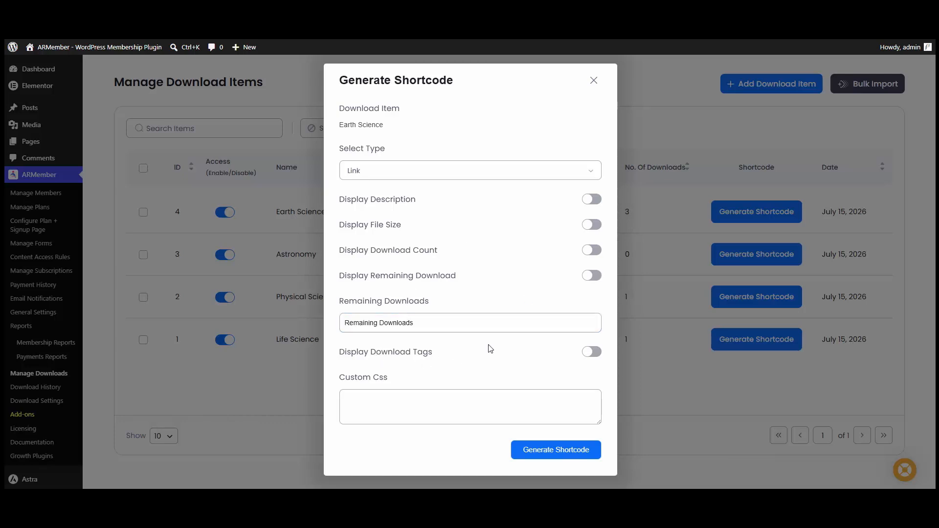
{"action": "left_click", "coordinate": [419, 410]}
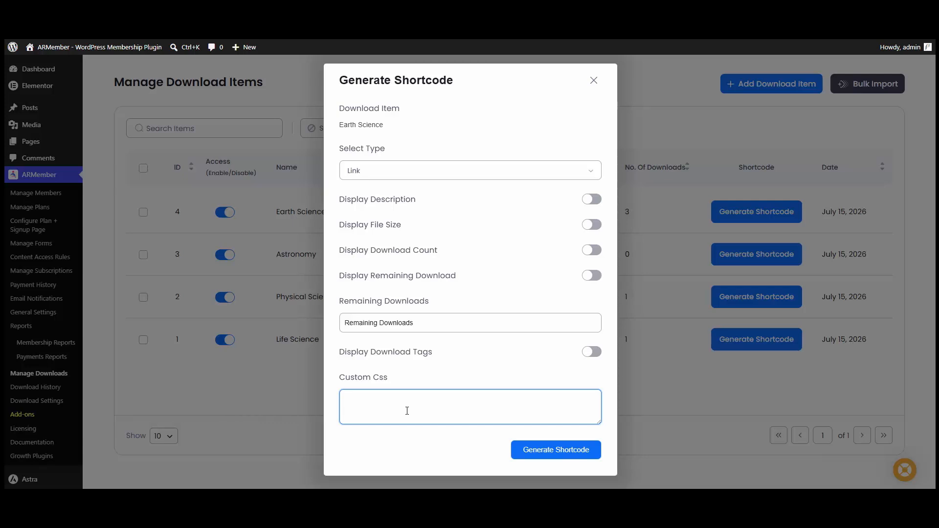
{"action": "left_click", "coordinate": [548, 452]}
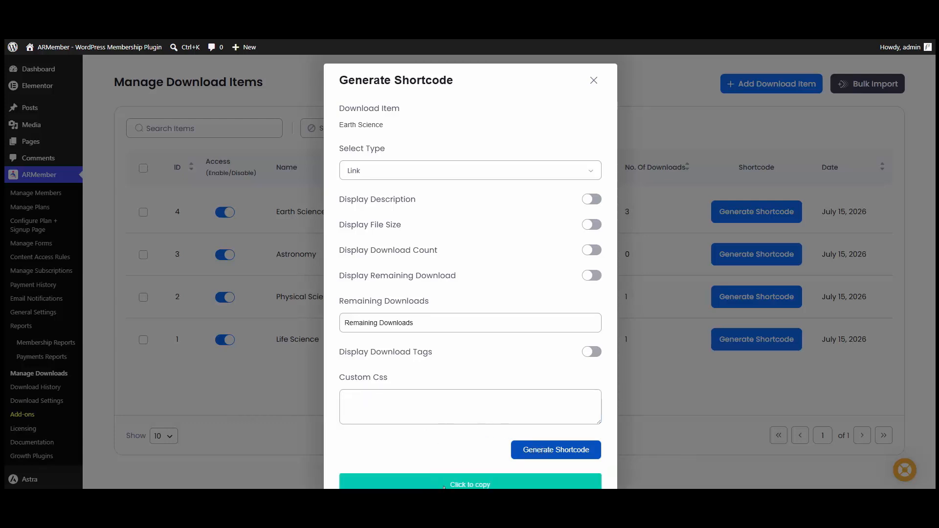
{"action": "scroll", "coordinate": [471, 454], "scroll_direction": "down", "scroll_amount": 2}
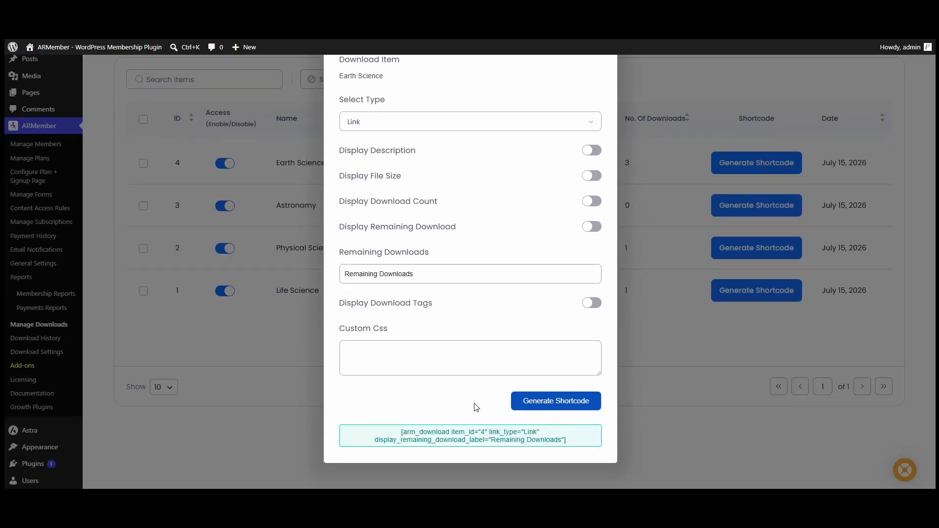
{"action": "scroll", "coordinate": [477, 407], "scroll_direction": "up", "scroll_amount": 2}
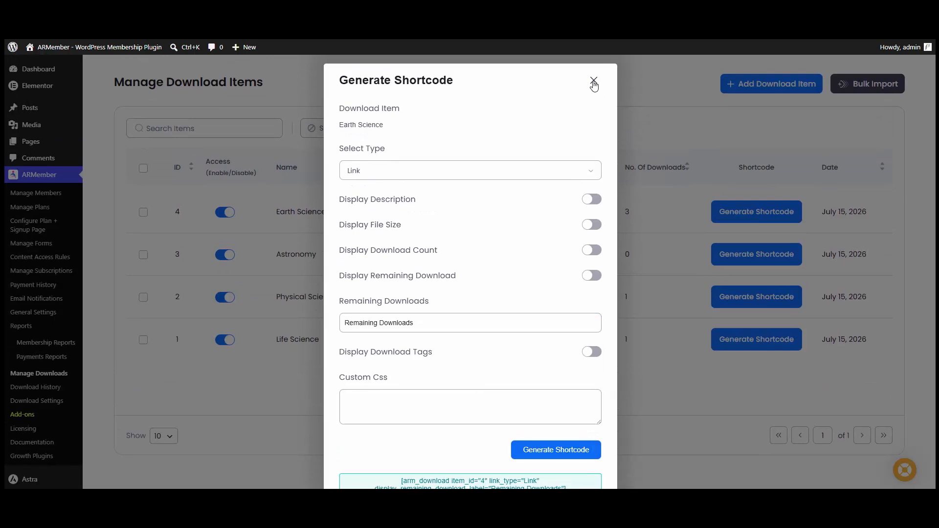
{"action": "left_click", "coordinate": [593, 81]}
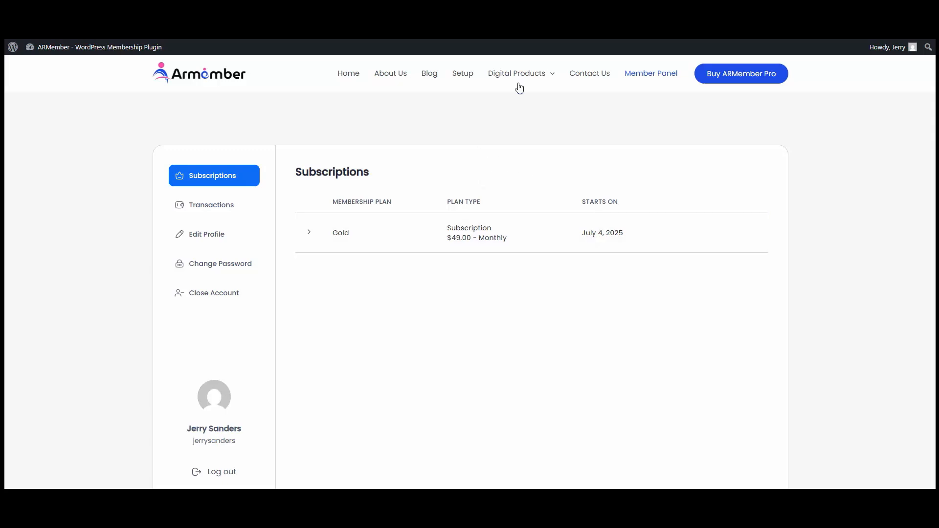
- Open the Physical Science product page on the member-facing site and save its download as earth-science.pdf
{"action": "mouse_move", "coordinate": [517, 81]}
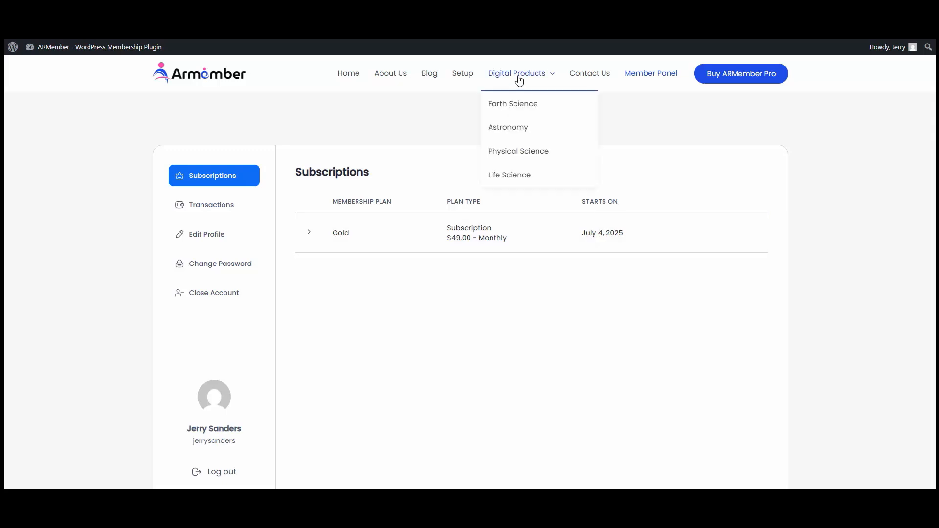
{"action": "left_click", "coordinate": [512, 155]}
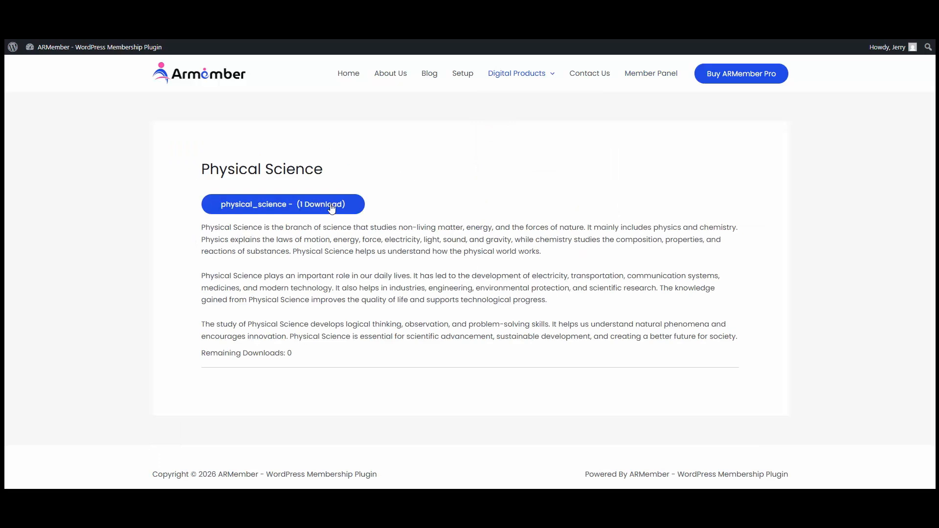
{"action": "left_click", "coordinate": [300, 208]}
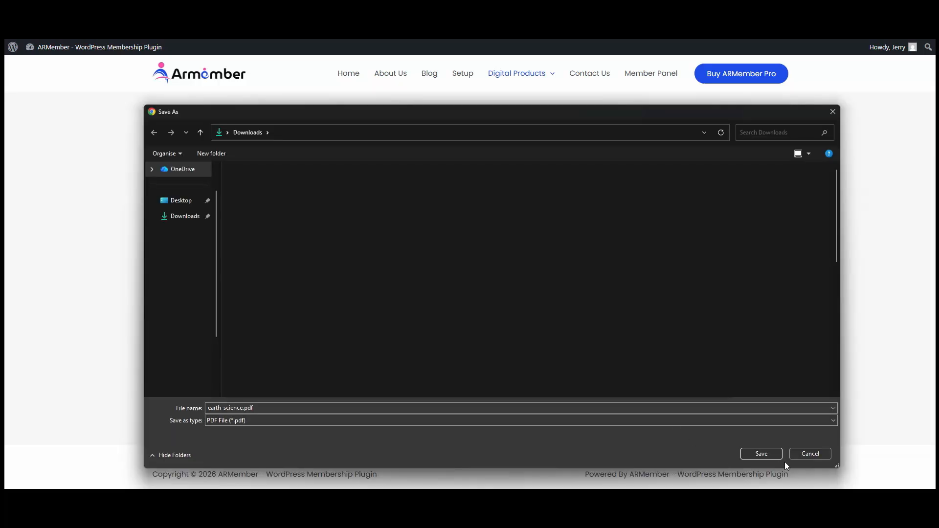
{"action": "left_click", "coordinate": [769, 455]}
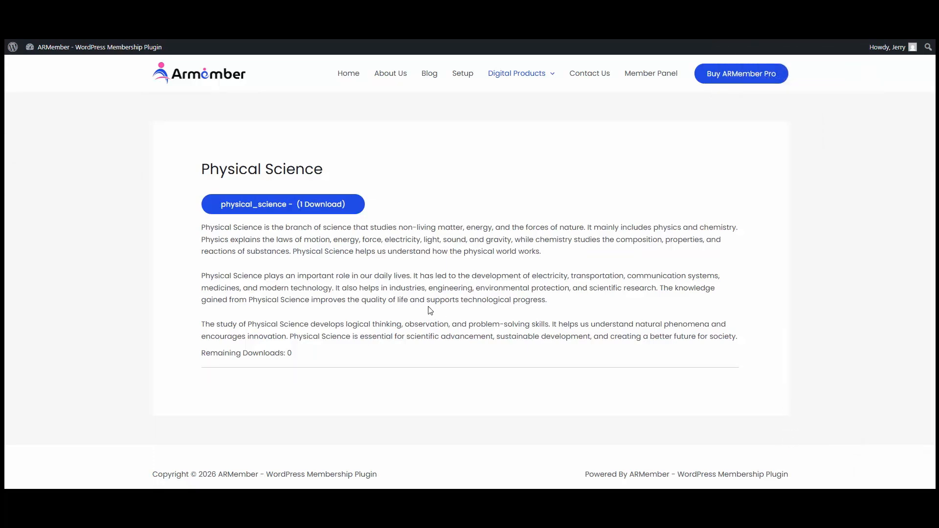
- Open the Astronomy product page on the member-facing site to check the member's access
{"action": "mouse_move", "coordinate": [508, 81]}
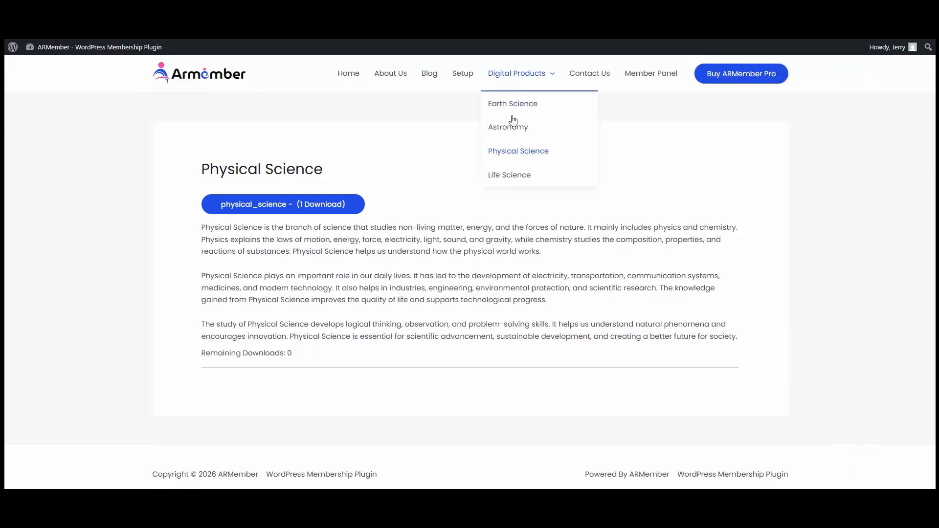
{"action": "left_click", "coordinate": [503, 131]}
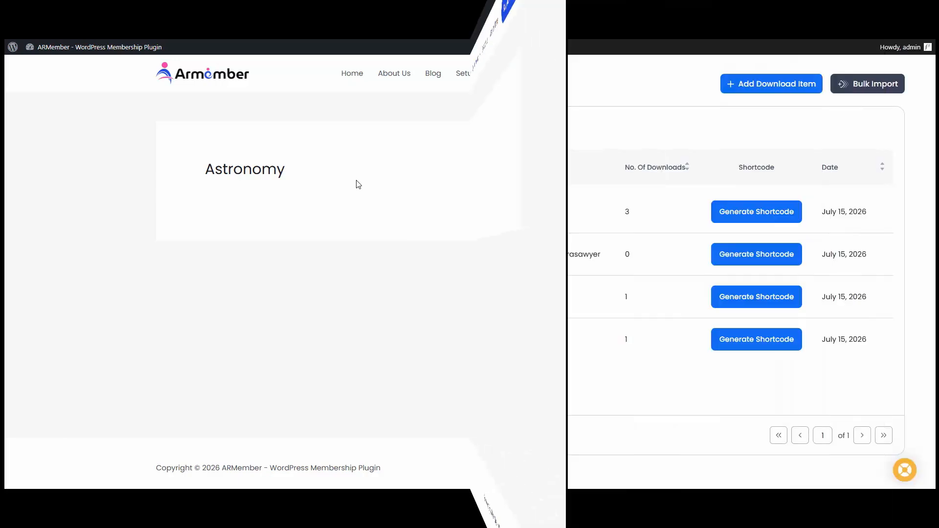
- Edit the Astronomy download item in the ARMember admin, add the test member's account to its allowed users, and save
{"action": "mouse_move", "coordinate": [287, 266]}
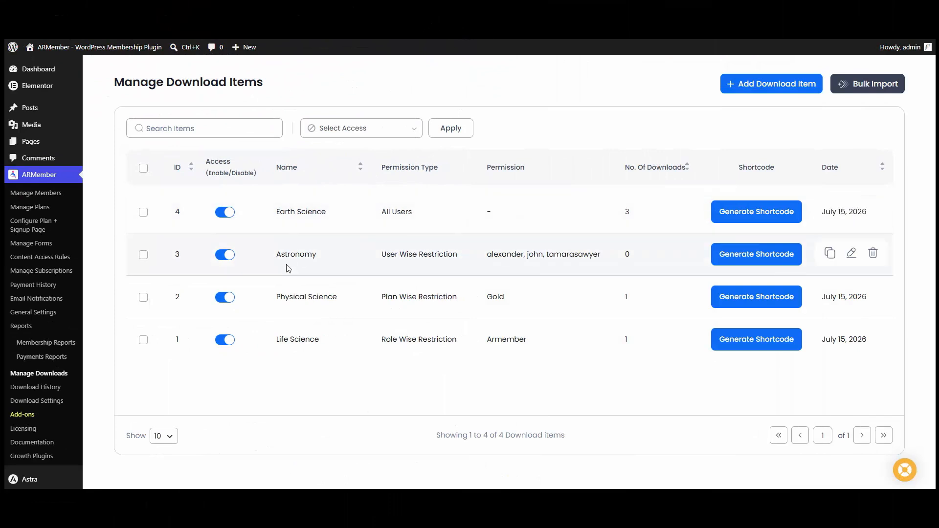
{"action": "left_click", "coordinate": [850, 254]}
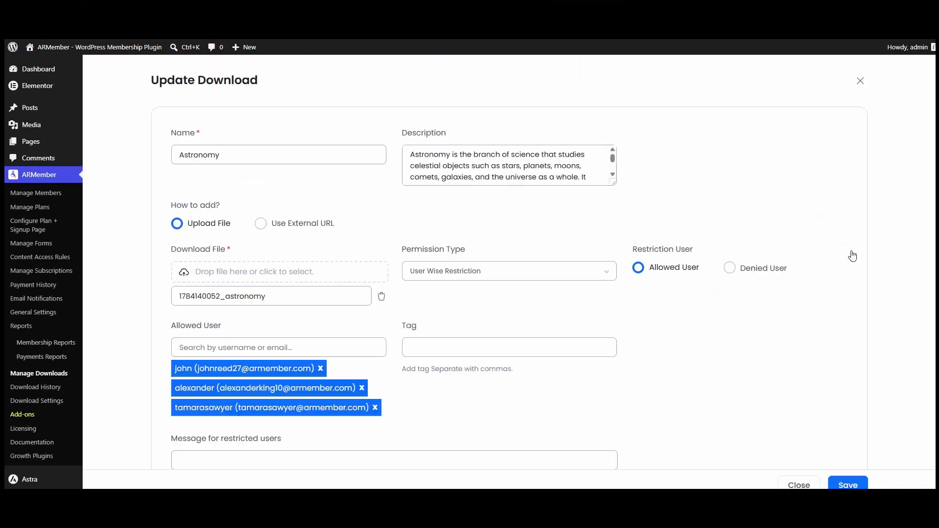
{"action": "left_click", "coordinate": [238, 348]}
{"action": "type", "text": "jerry"}
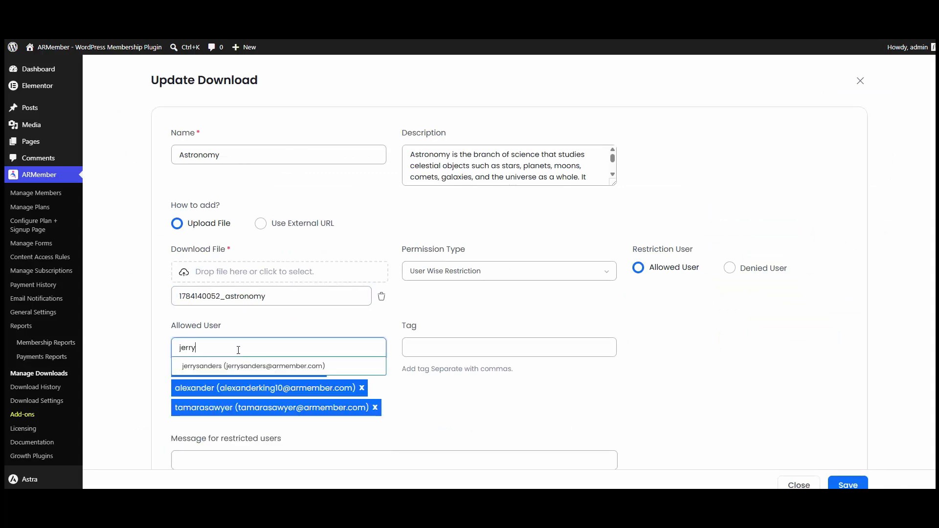
{"action": "left_click", "coordinate": [227, 366]}
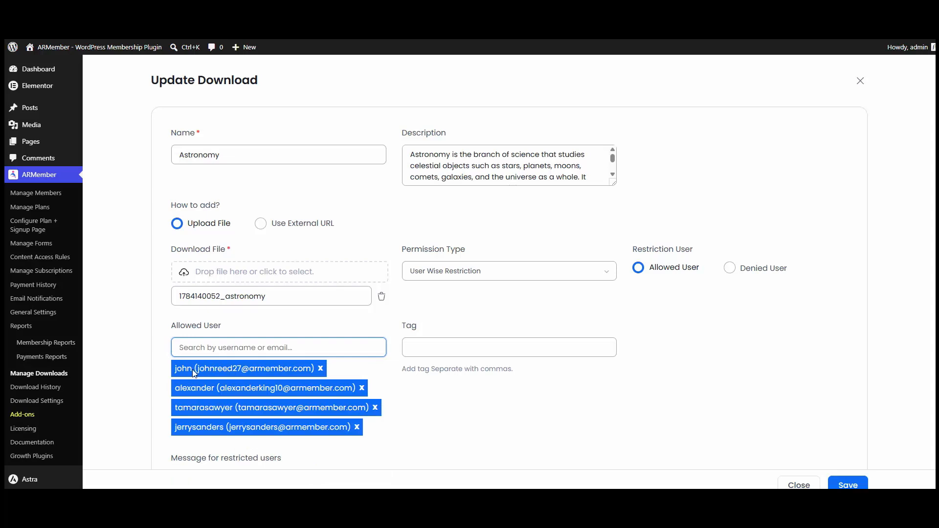
{"action": "left_click", "coordinate": [853, 485]}
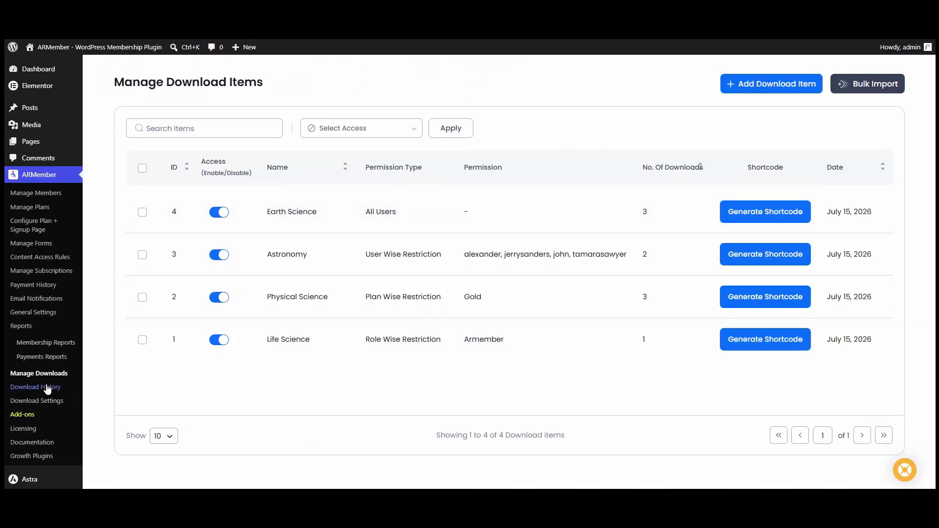
- Open Download History and examine the full list of recorded downloads
{"action": "left_click", "coordinate": [48, 389]}
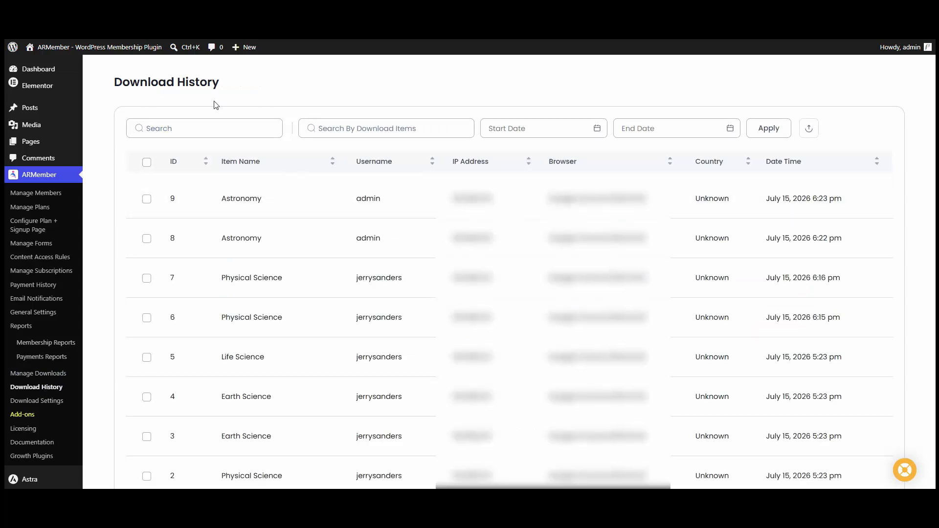
{"action": "scroll", "coordinate": [430, 295], "scroll_direction": "down", "scroll_amount": 4}
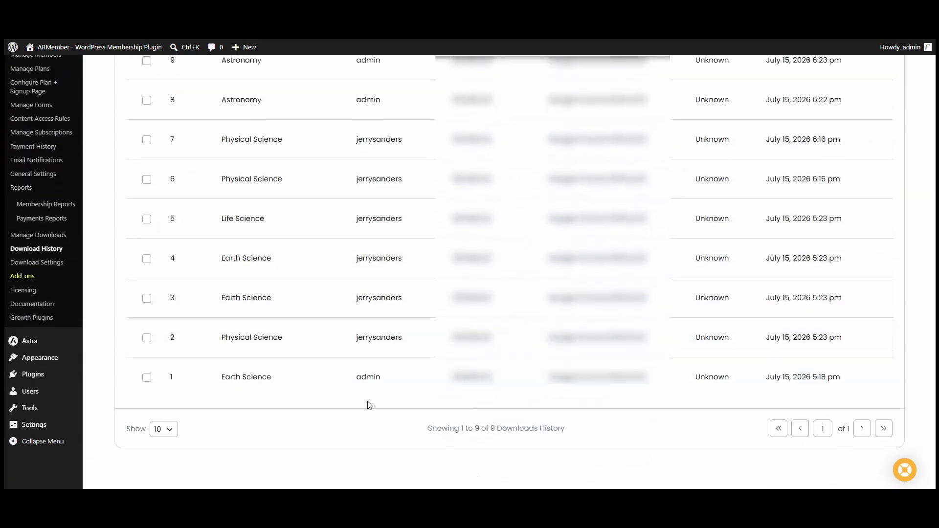
{"action": "scroll", "coordinate": [367, 405], "scroll_direction": "up", "scroll_amount": 4}
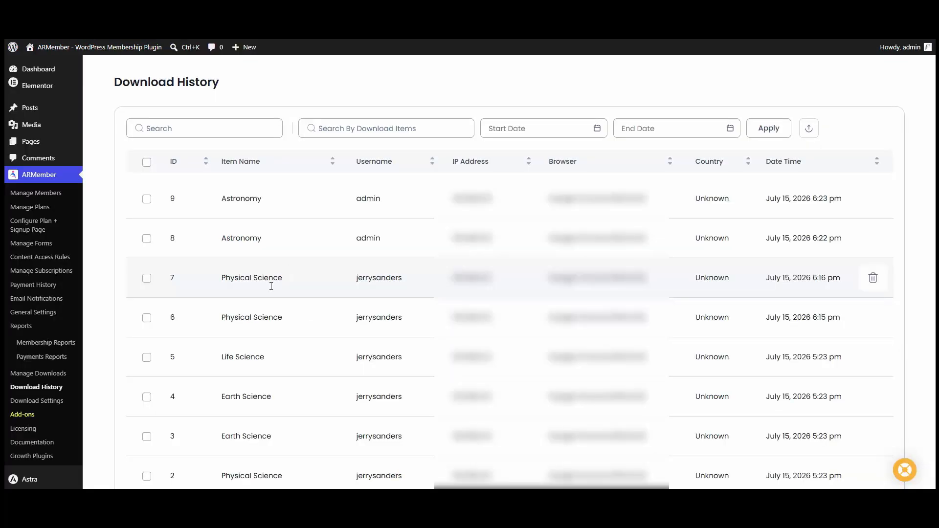
- Enable open file in browser in Download Settings, apply the changes, and test the Astronomy download on the member-facing site
{"action": "left_click", "coordinate": [68, 403]}
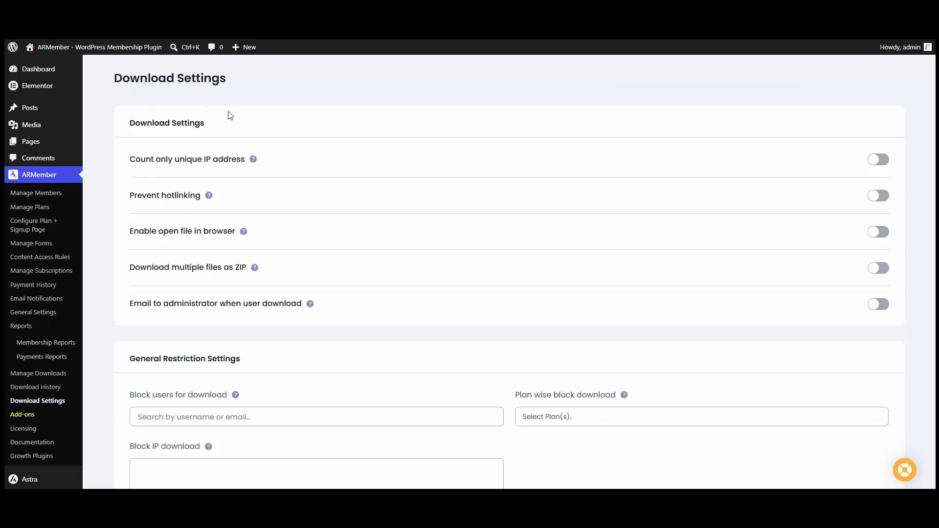
{"action": "scroll", "coordinate": [354, 287], "scroll_direction": "down", "scroll_amount": 6}
{"action": "scroll", "coordinate": [416, 383], "scroll_direction": "down", "scroll_amount": 3}
{"action": "scroll", "coordinate": [540, 489], "scroll_direction": "up", "scroll_amount": 9}
{"action": "left_click", "coordinate": [875, 233]}
{"action": "scroll", "coordinate": [709, 310], "scroll_direction": "down", "scroll_amount": 9}
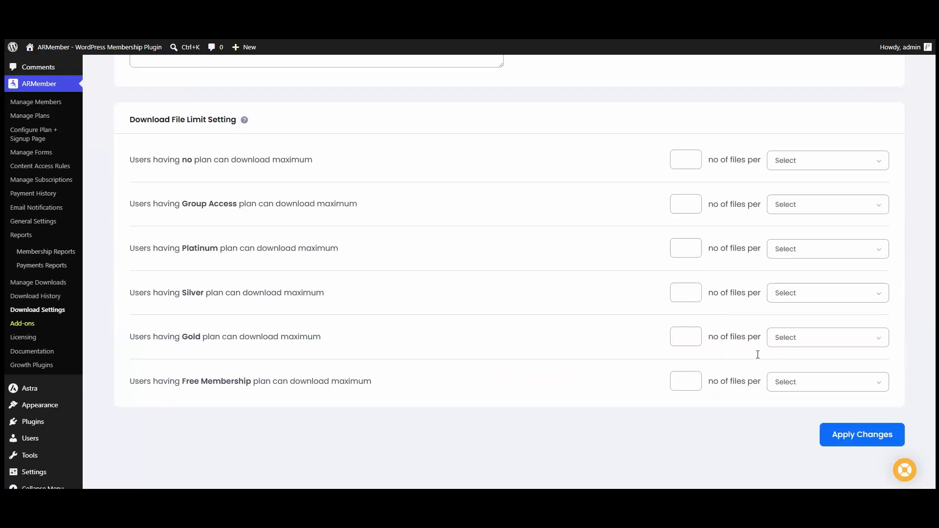
{"action": "left_click", "coordinate": [858, 435]}
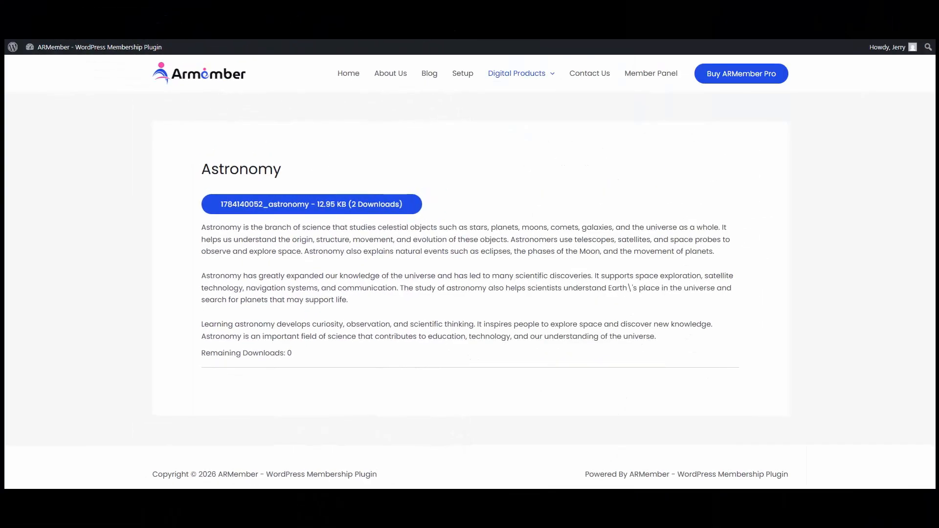
{"action": "left_click", "coordinate": [341, 206]}
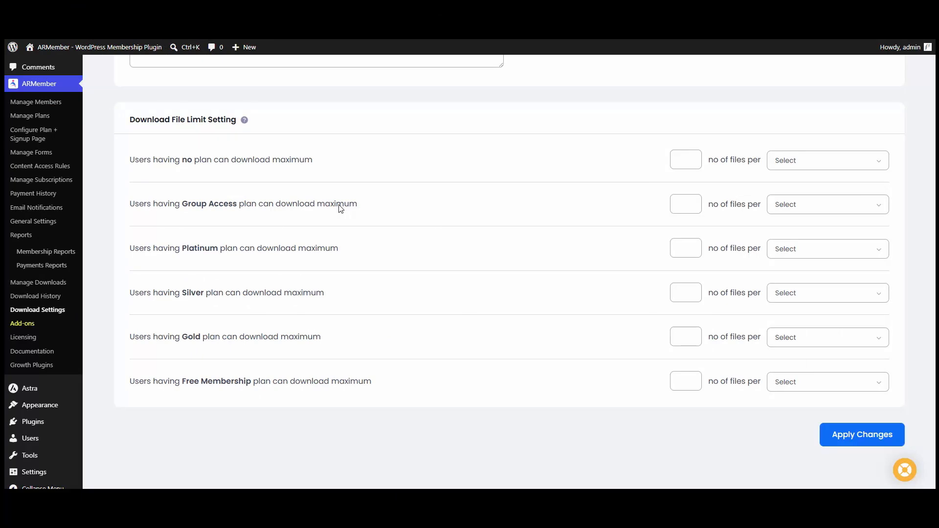
- Add the test member's account to the users blocked for download in General Restriction Settings and apply the changes
{"action": "scroll", "coordinate": [341, 207], "scroll_direction": "up", "scroll_amount": 9}
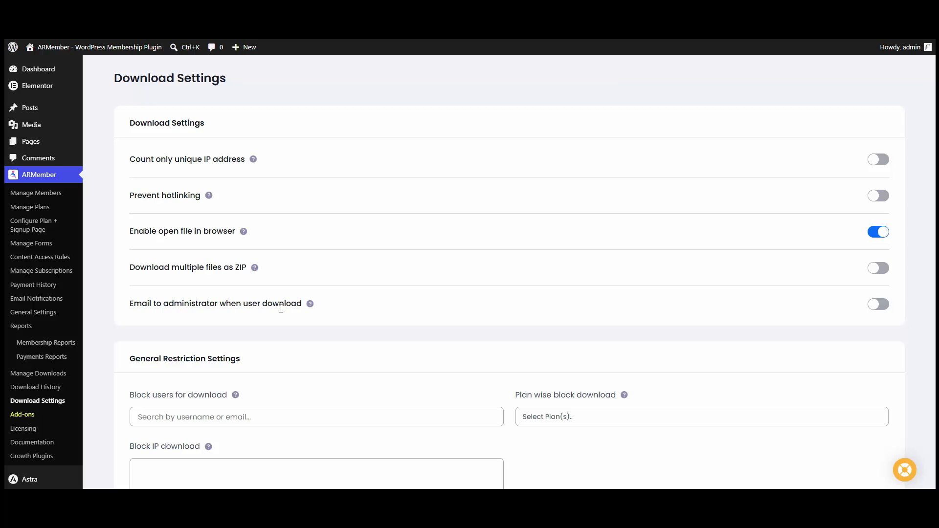
{"action": "scroll", "coordinate": [333, 301], "scroll_direction": "down", "scroll_amount": 1}
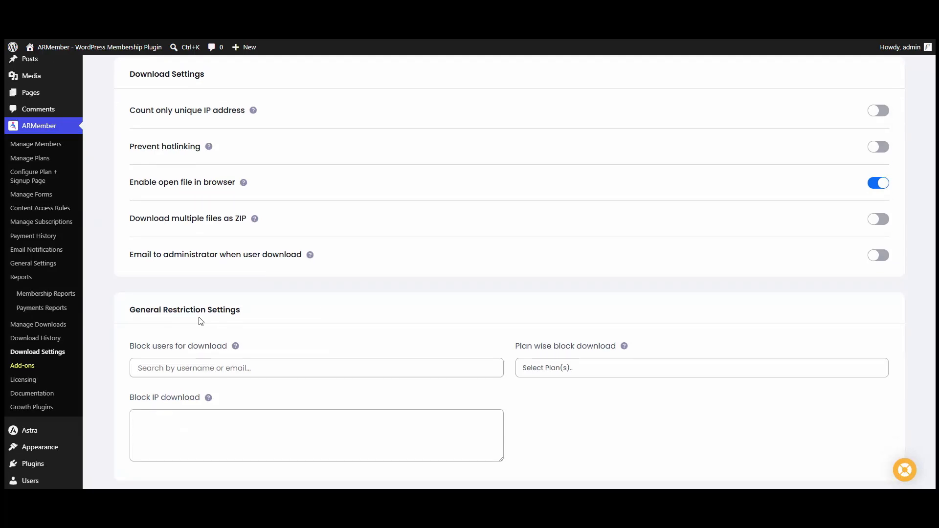
{"action": "scroll", "coordinate": [283, 306], "scroll_direction": "down", "scroll_amount": 2}
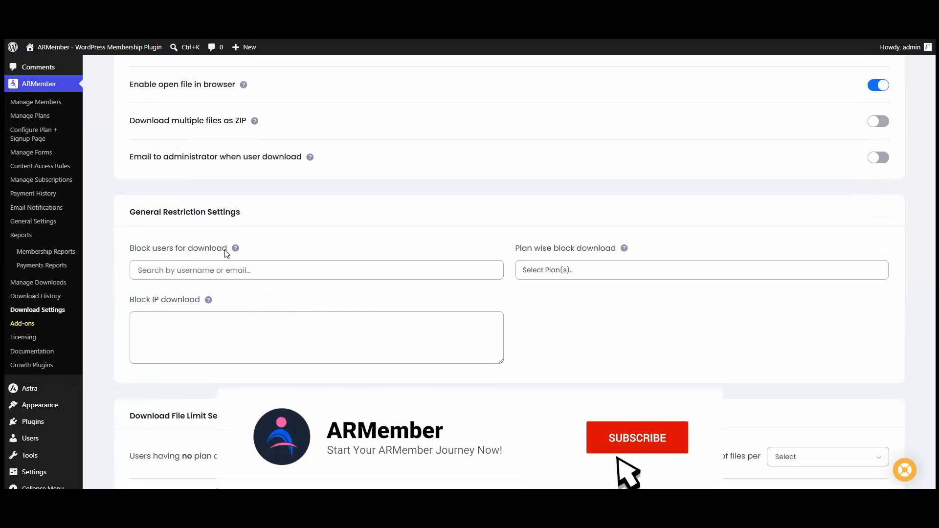
{"action": "left_click", "coordinate": [185, 270]}
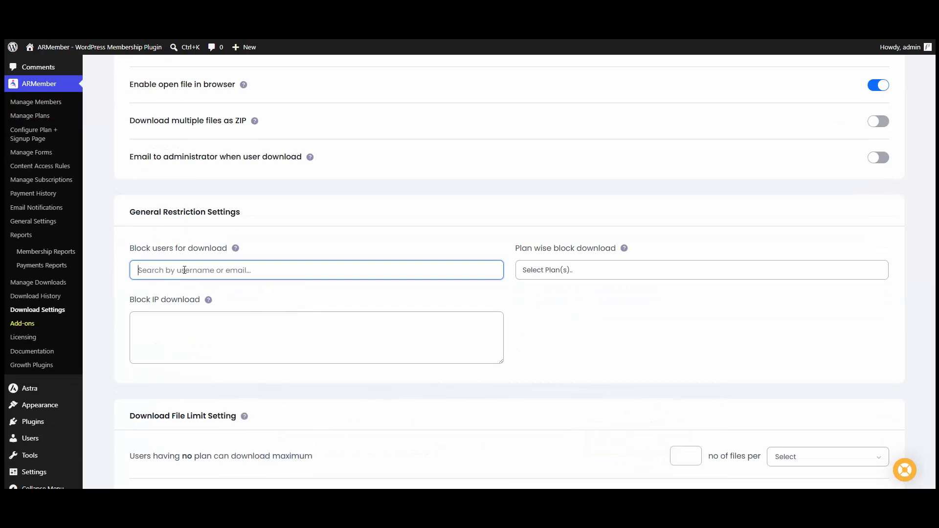
{"action": "type", "text": "jerry"}
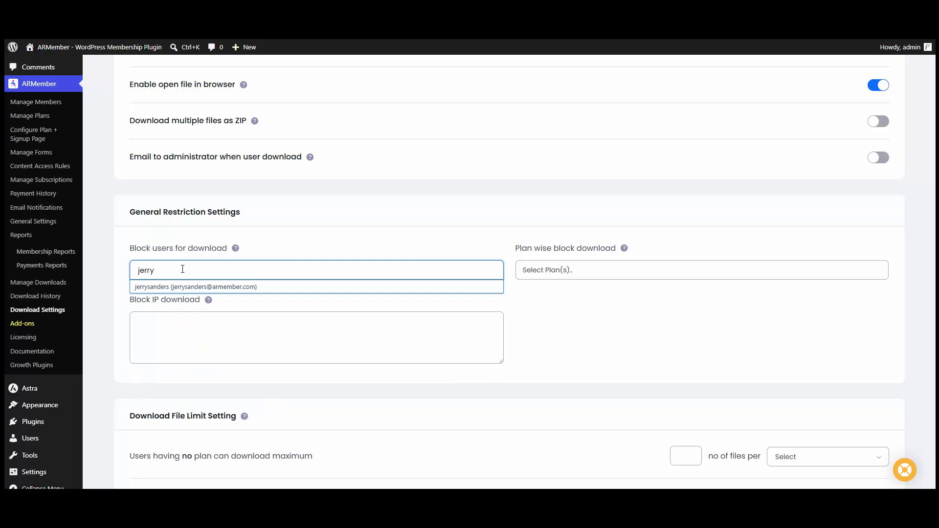
{"action": "left_click", "coordinate": [203, 291]}
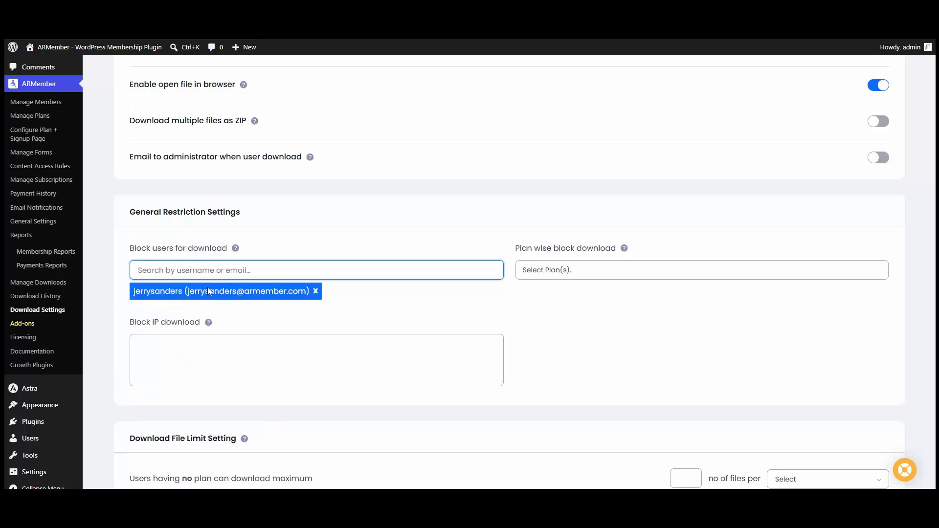
{"action": "scroll", "coordinate": [601, 306], "scroll_direction": "down", "scroll_amount": 6}
{"action": "left_click", "coordinate": [853, 433]}
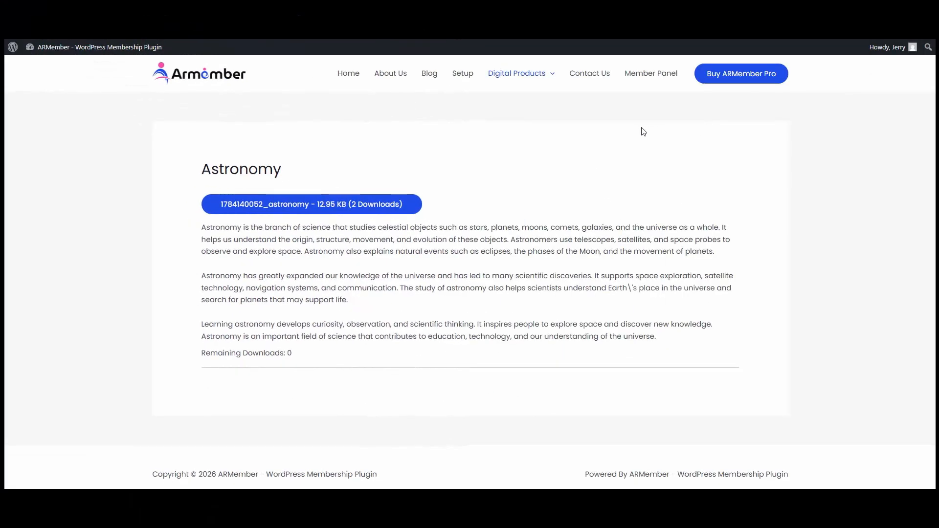
- Reload the Astronomy page on the member-facing site and open the Physical Science page to check the user block
{"action": "right_click", "coordinate": [643, 132]}
{"action": "left_click", "coordinate": [674, 169]}
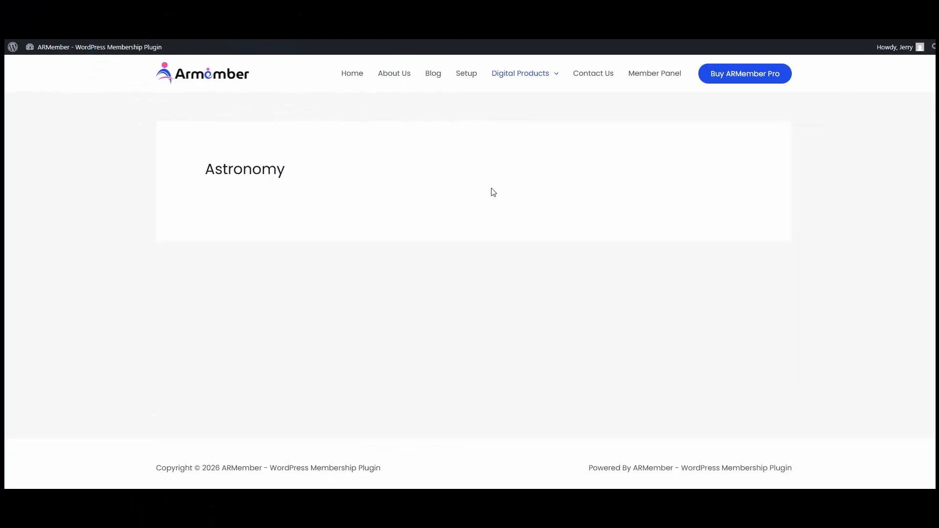
{"action": "mouse_move", "coordinate": [530, 90]}
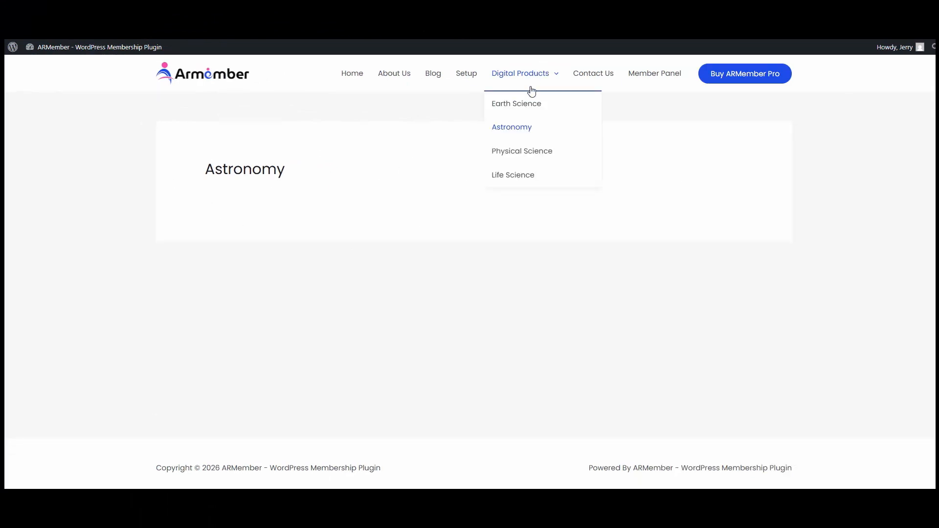
{"action": "left_click", "coordinate": [525, 156]}
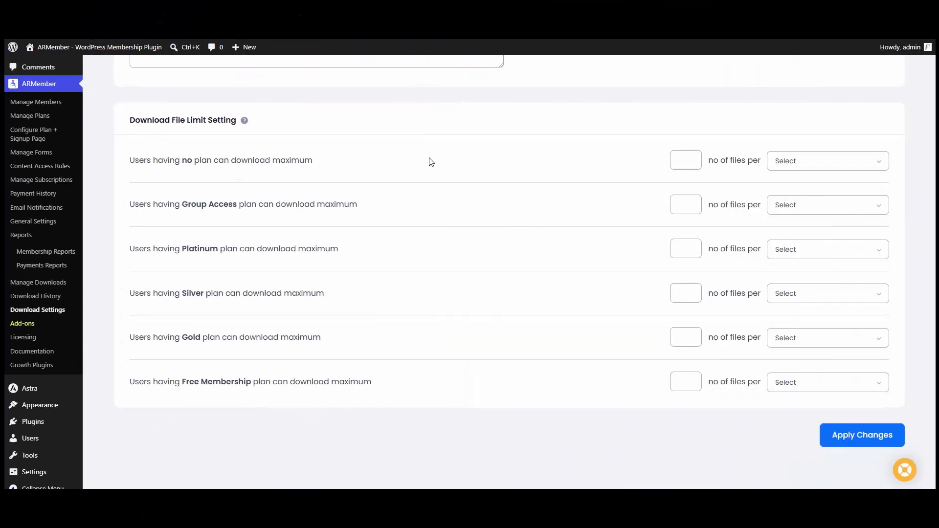
- Block downloads for the Gold plan, remove the test member from the blocked users, and apply the changes
{"action": "scroll", "coordinate": [430, 162], "scroll_direction": "up", "scroll_amount": 4}
{"action": "left_click", "coordinate": [534, 195]}
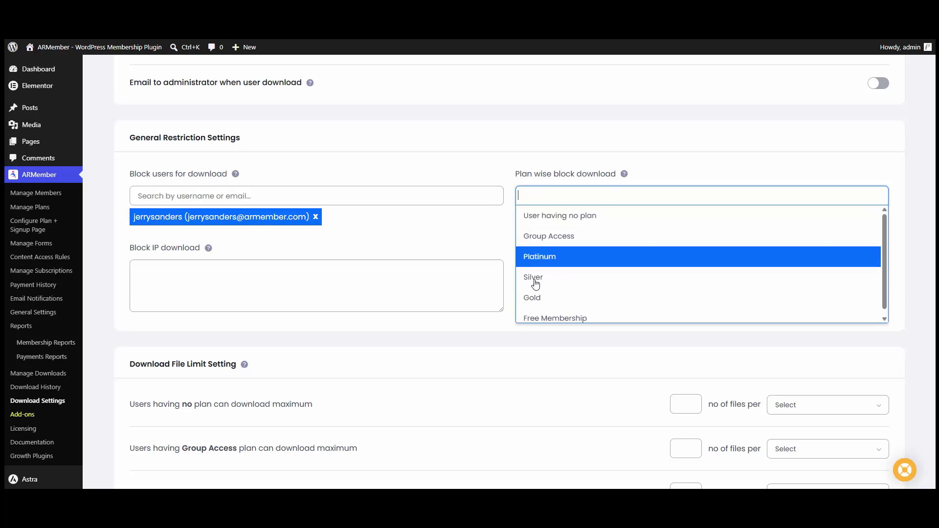
{"action": "left_click", "coordinate": [533, 297]}
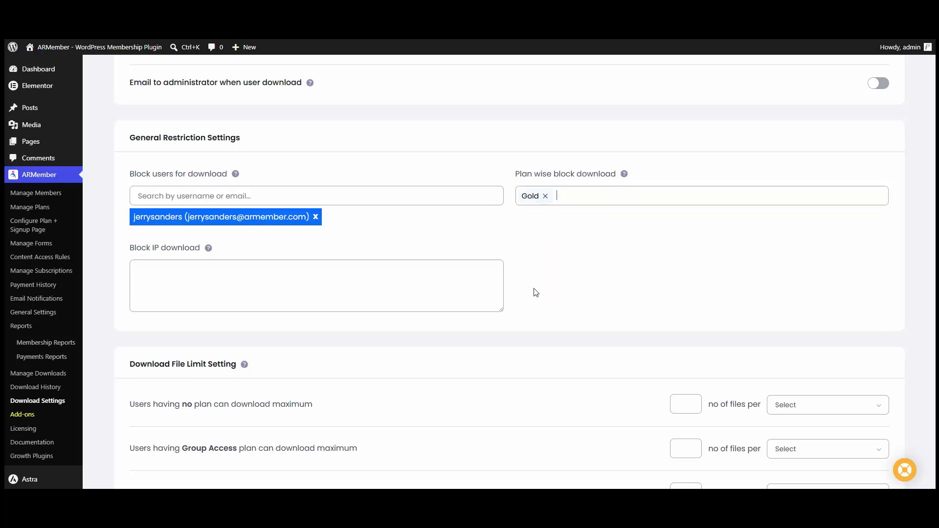
{"action": "left_click", "coordinate": [315, 216]}
{"action": "scroll", "coordinate": [601, 205], "scroll_direction": "down", "scroll_amount": 5}
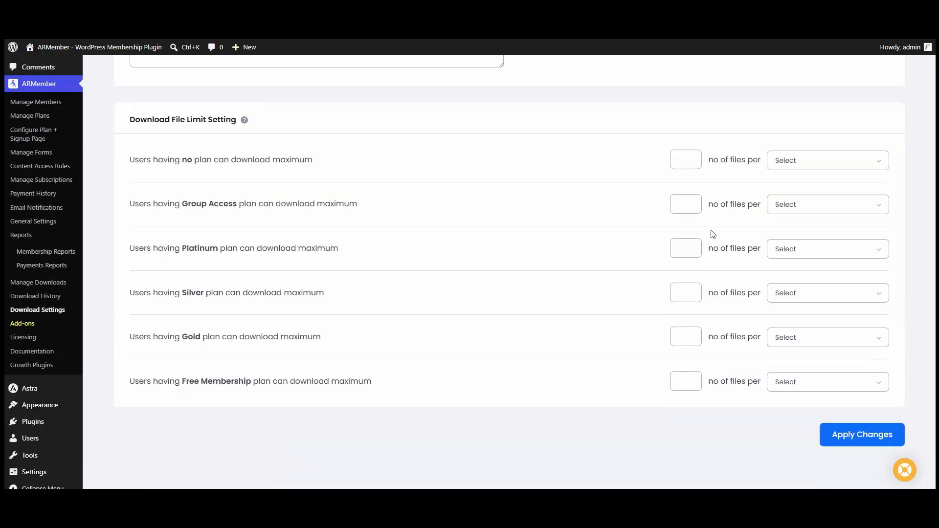
{"action": "left_click", "coordinate": [842, 424]}
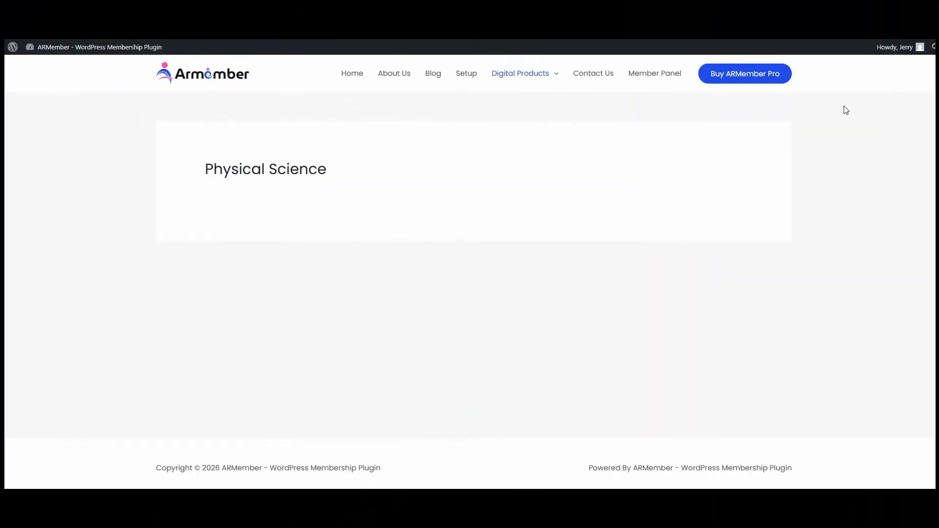
- Reload the Physical Science page on the member-facing site to check the Gold plan block
{"action": "right_click", "coordinate": [532, 123]}
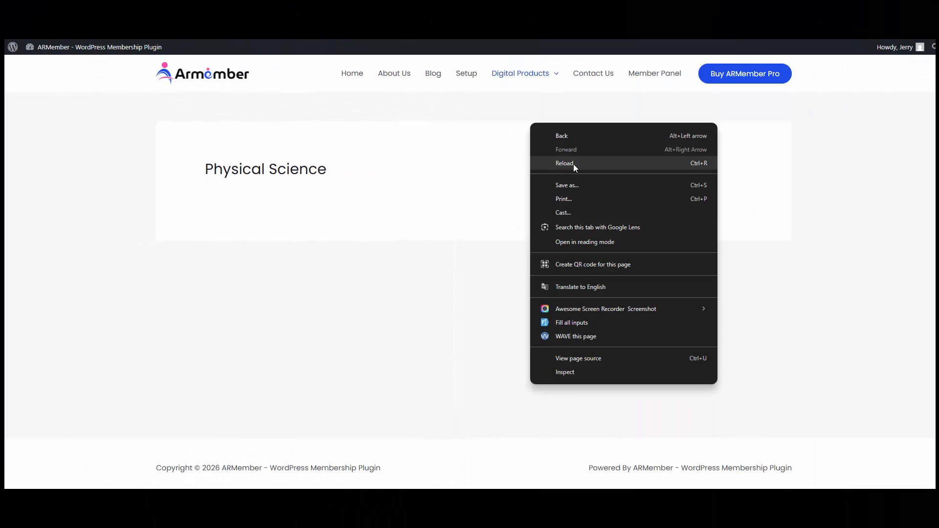
{"action": "left_click", "coordinate": [573, 163]}
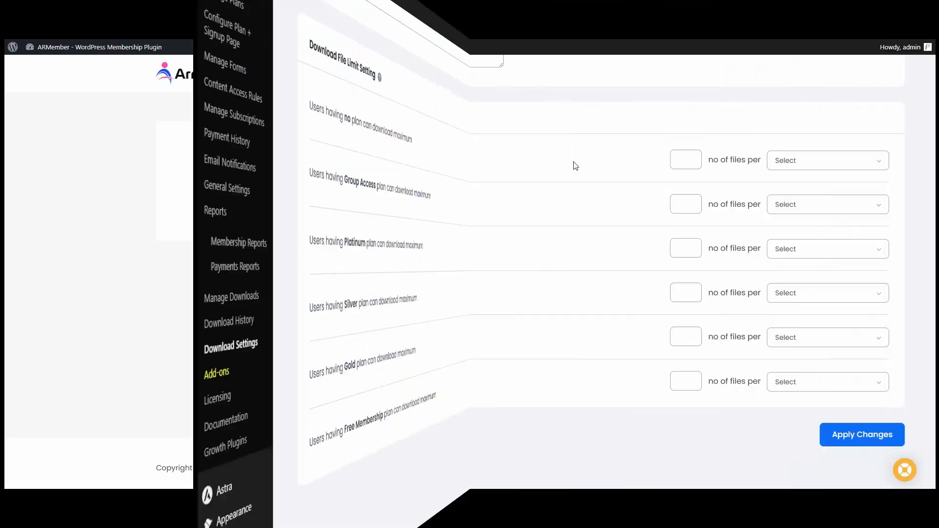
- Examine the Block IP download field and the download file limit fields for users having no plan, without entering values
{"action": "scroll", "coordinate": [518, 153], "scroll_direction": "up", "scroll_amount": 2}
{"action": "left_click", "coordinate": [153, 125]}
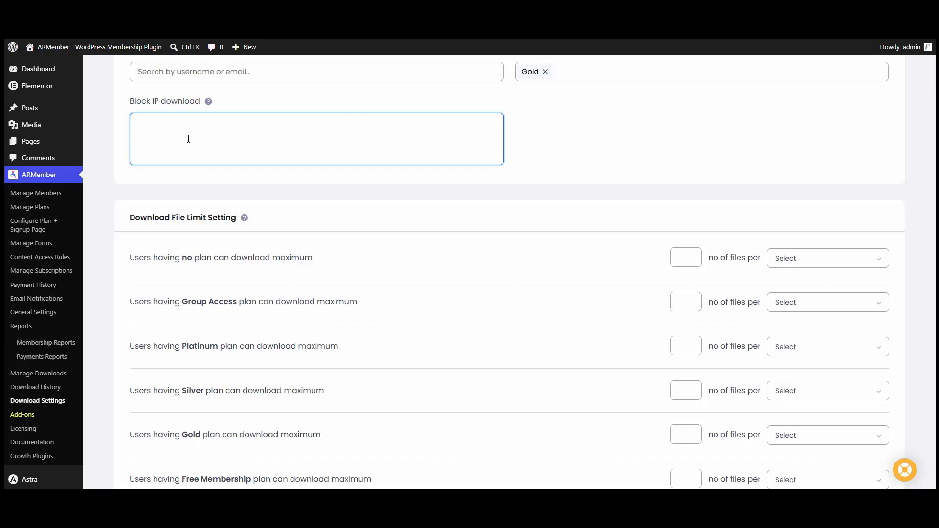
{"action": "scroll", "coordinate": [244, 230], "scroll_direction": "down", "scroll_amount": 1}
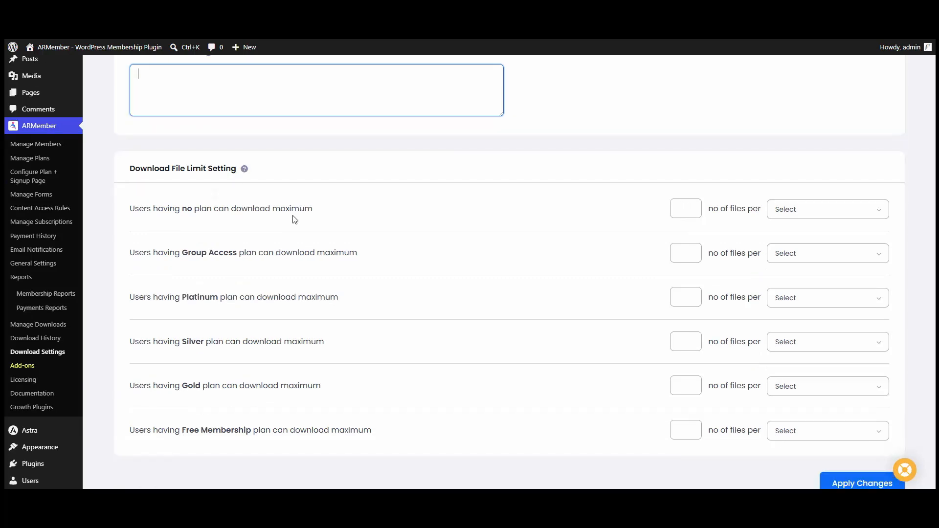
{"action": "left_click", "coordinate": [685, 208]}
{"action": "left_click", "coordinate": [816, 209]}
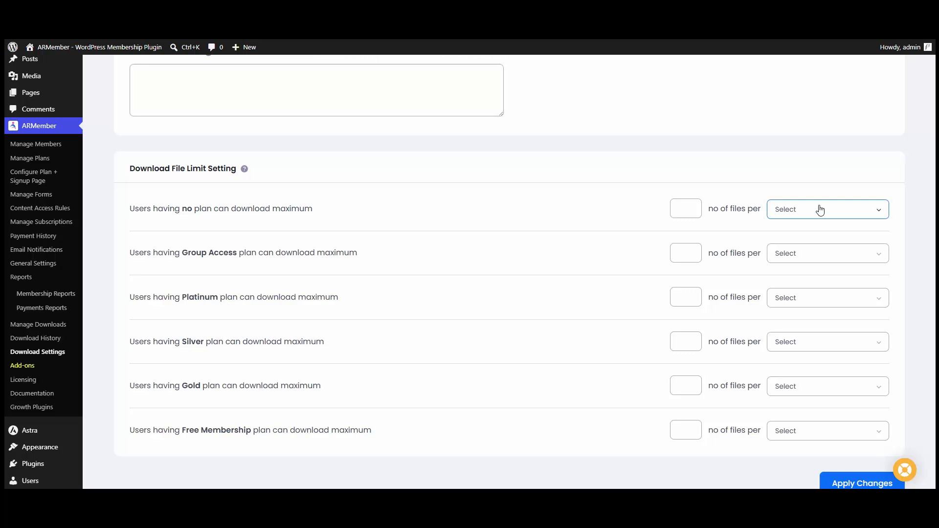
{"action": "left_click", "coordinate": [621, 222]}
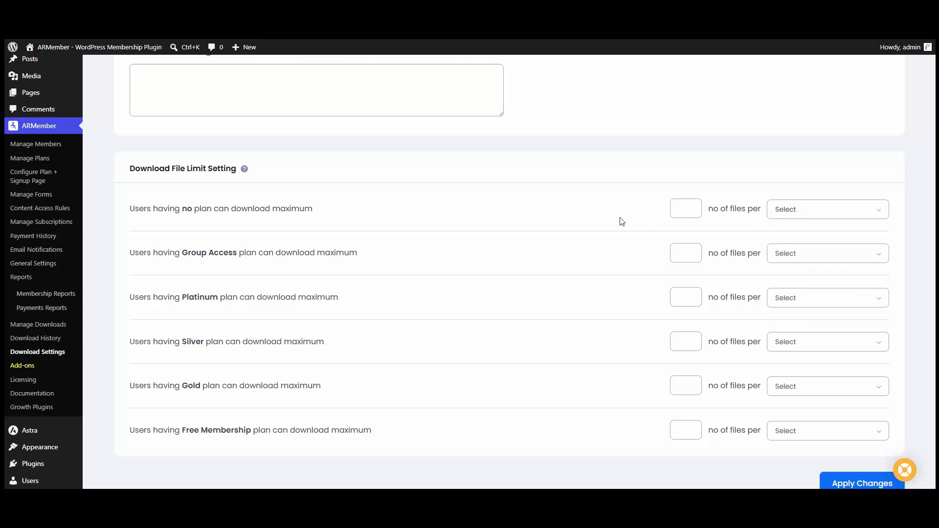